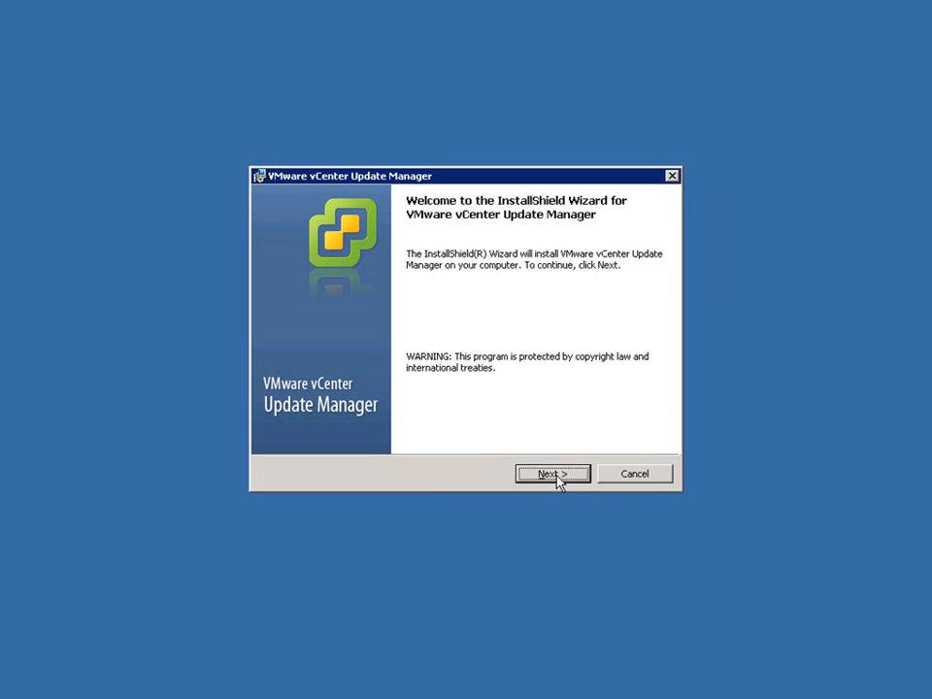
Start the vCenter Update Manager installation wizard and accept the license agreement terms.
left_click(556, 475)
left_click(266, 411)
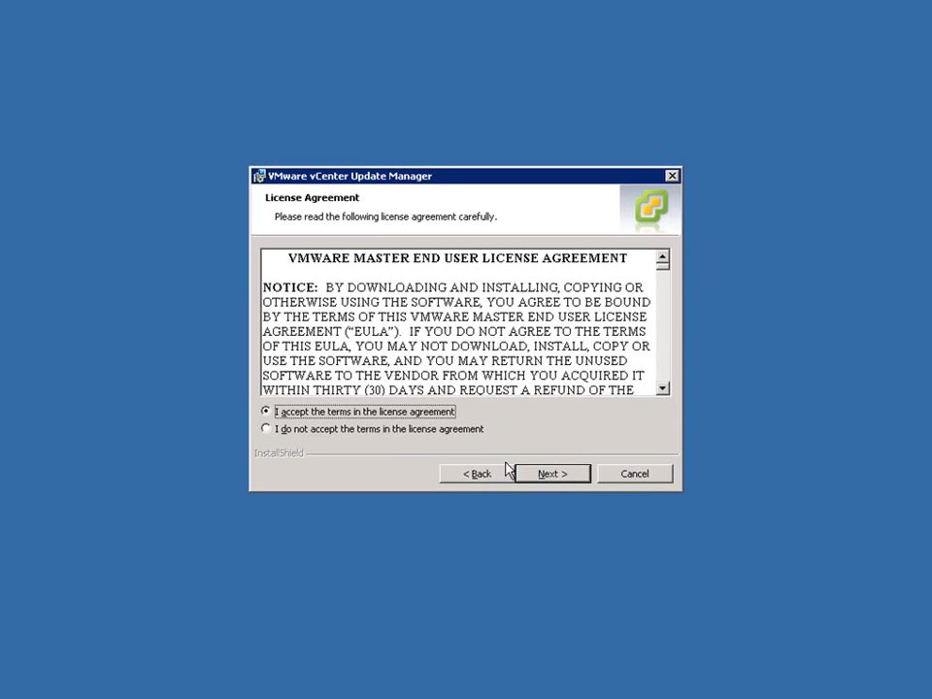
left_click(550, 479)
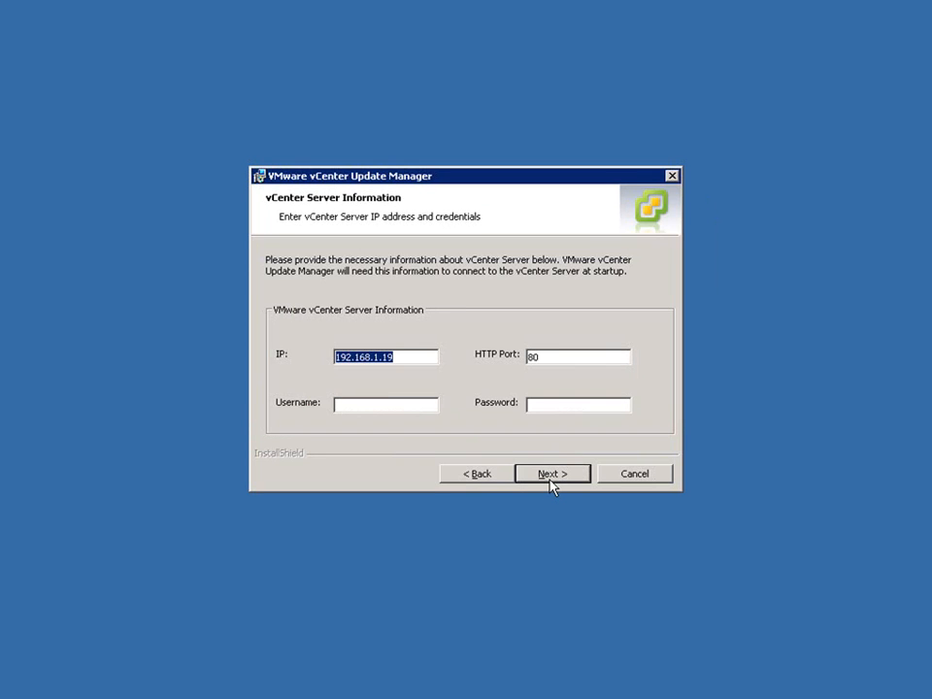
Provide the vCenter Server credentials with the username administrator and the account password, keeping the IP and HTTP port 80.
left_click(354, 406)
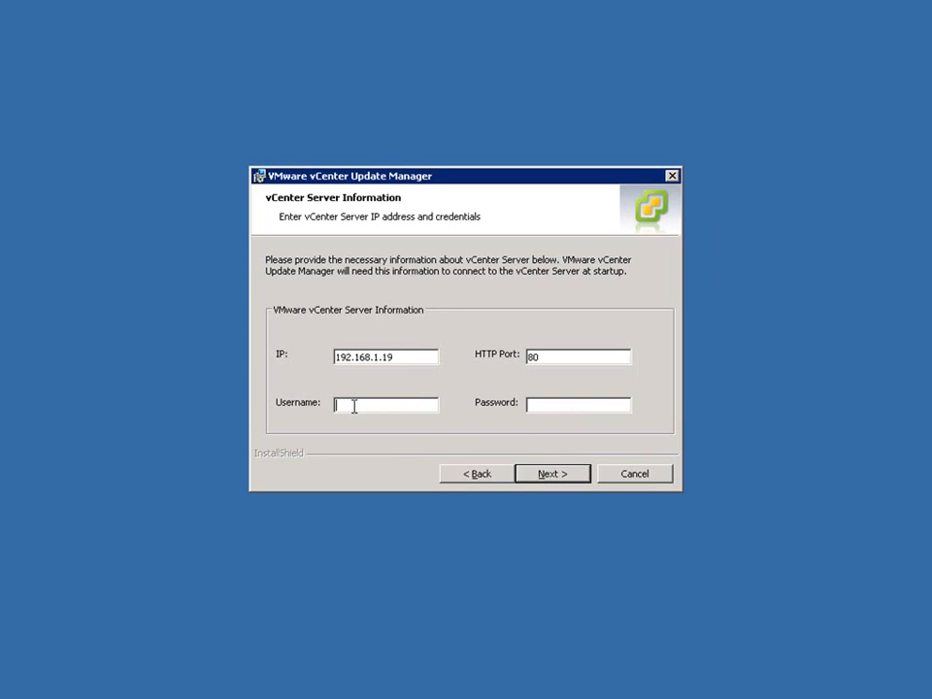
type("administrator")
left_click(546, 472)
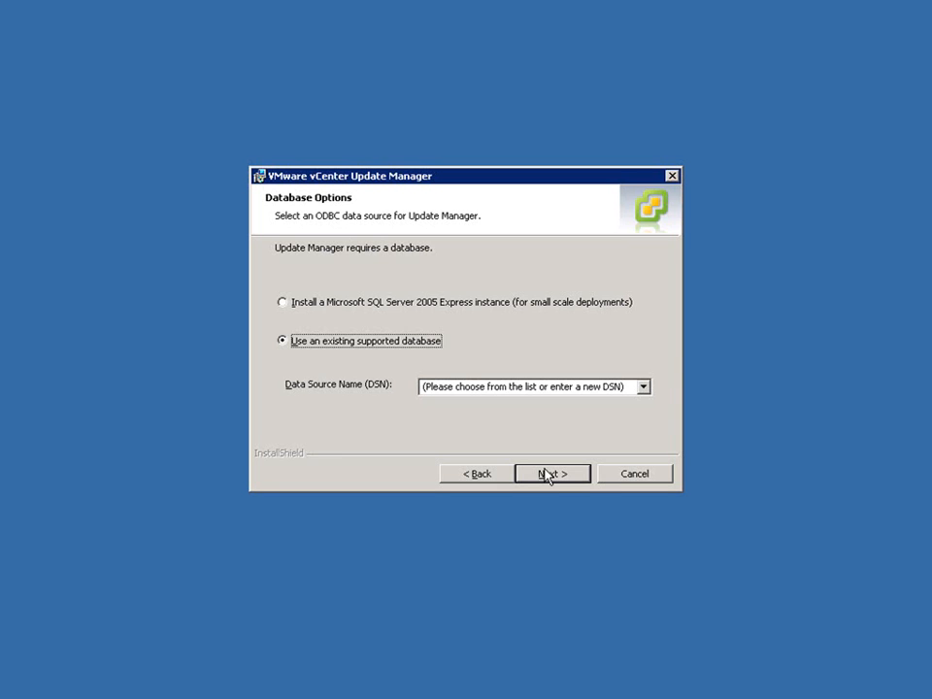
Choose to install a Microsoft SQL Server 2005 Express instance as the database and accept the default port settings.
left_click(337, 305)
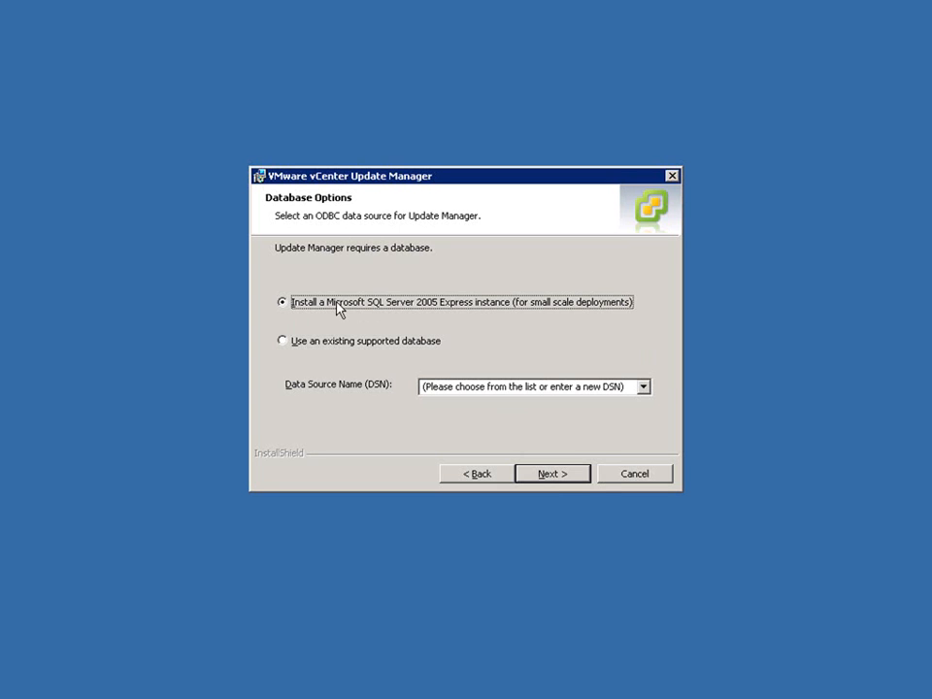
left_click(550, 476)
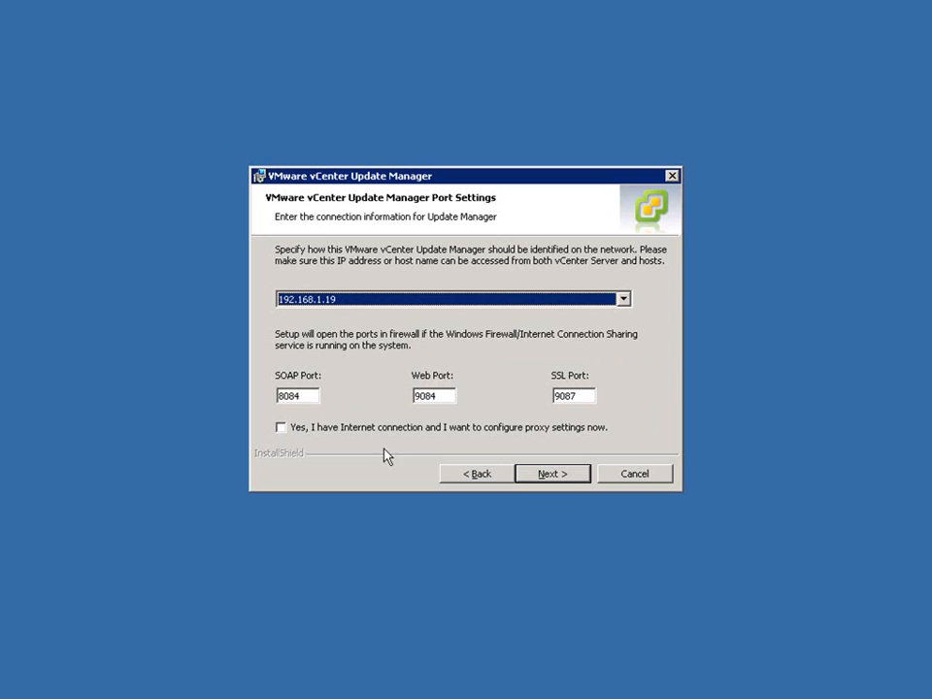
left_click(561, 479)
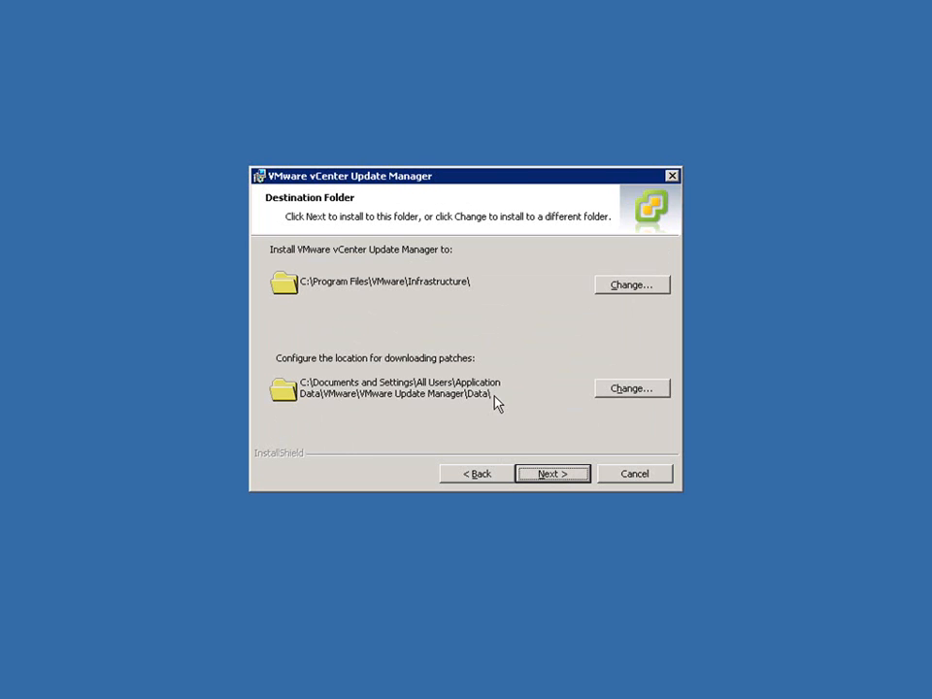
Install vCenter Update Manager to the default program and patch download folders, and finish the wizard.
left_click(552, 475)
left_click(555, 475)
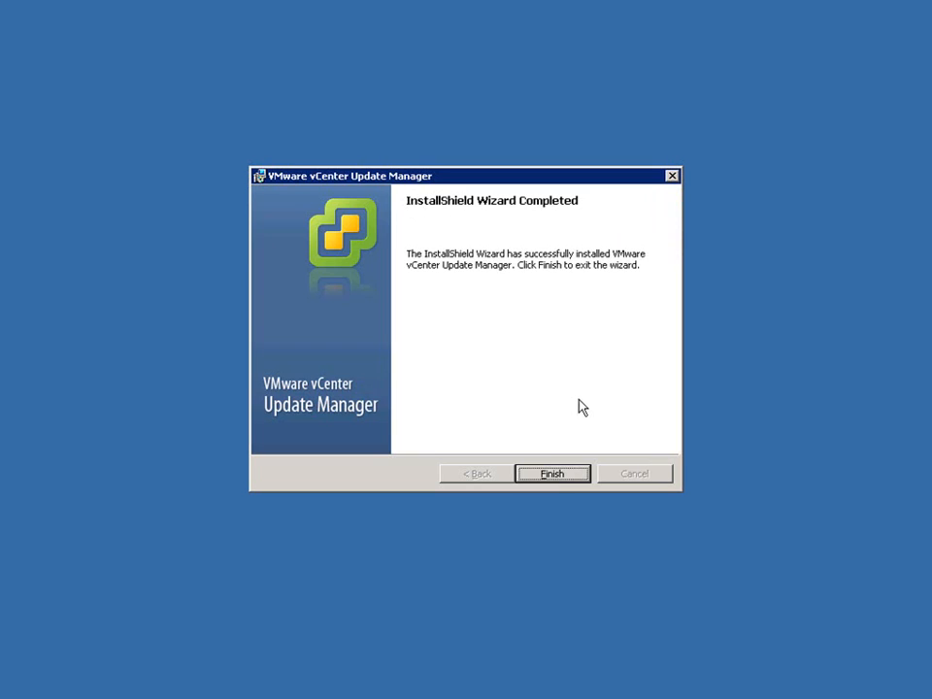
left_click(551, 476)
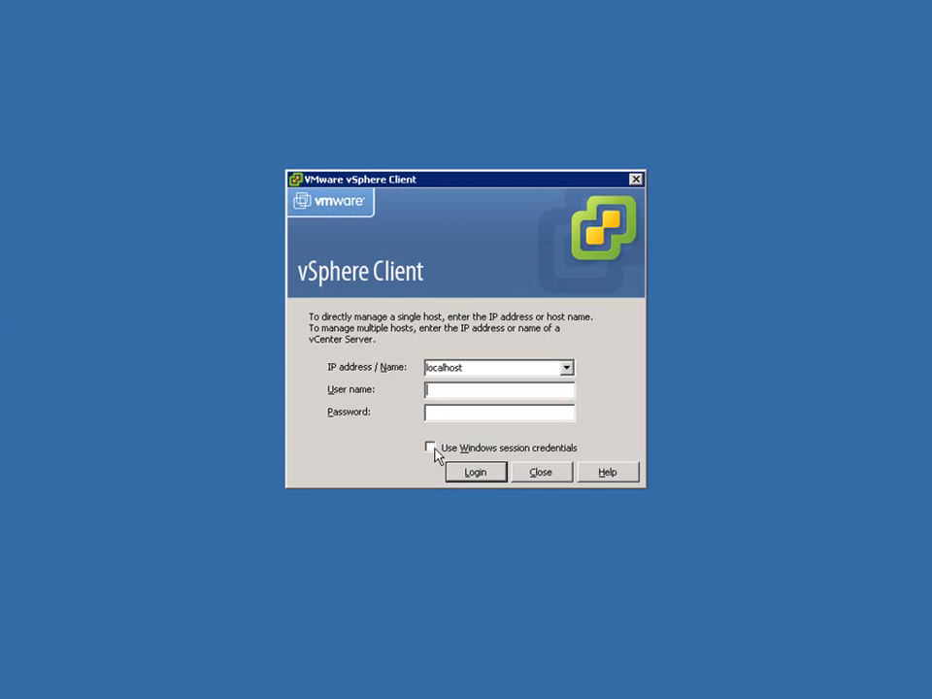
Log in to localhost in vSphere Client with the Windows session credentials and open the Plug-in Manager.
left_click(433, 449)
left_click(470, 473)
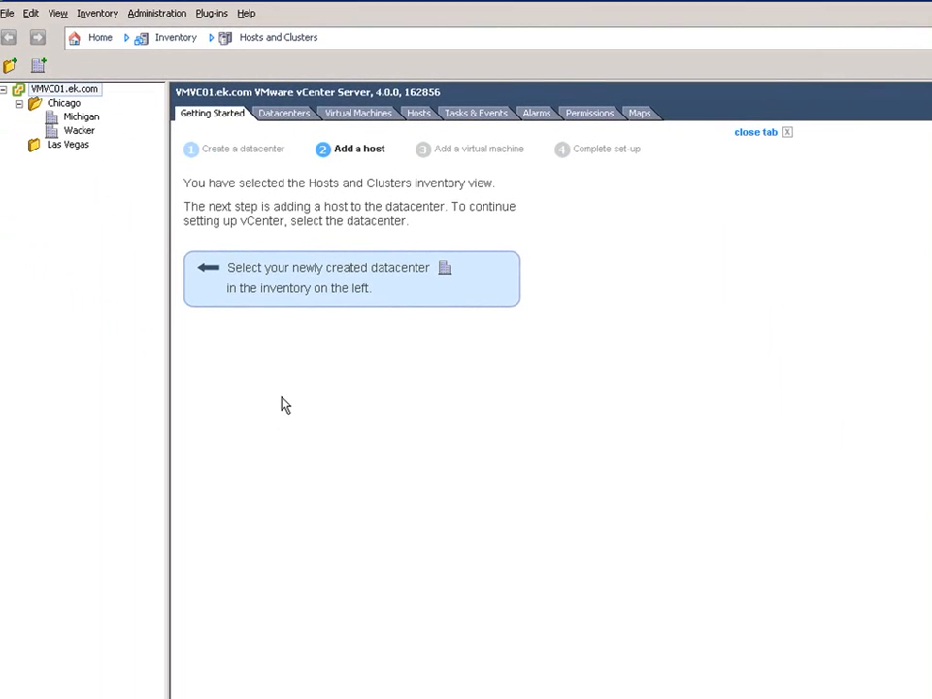
left_click(212, 13)
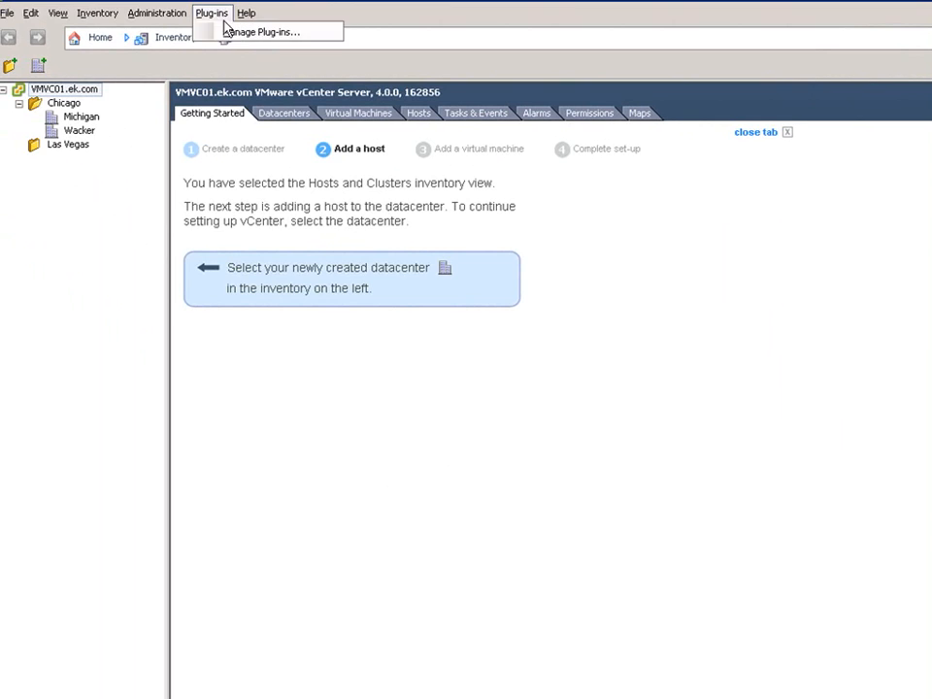
left_click(186, 27)
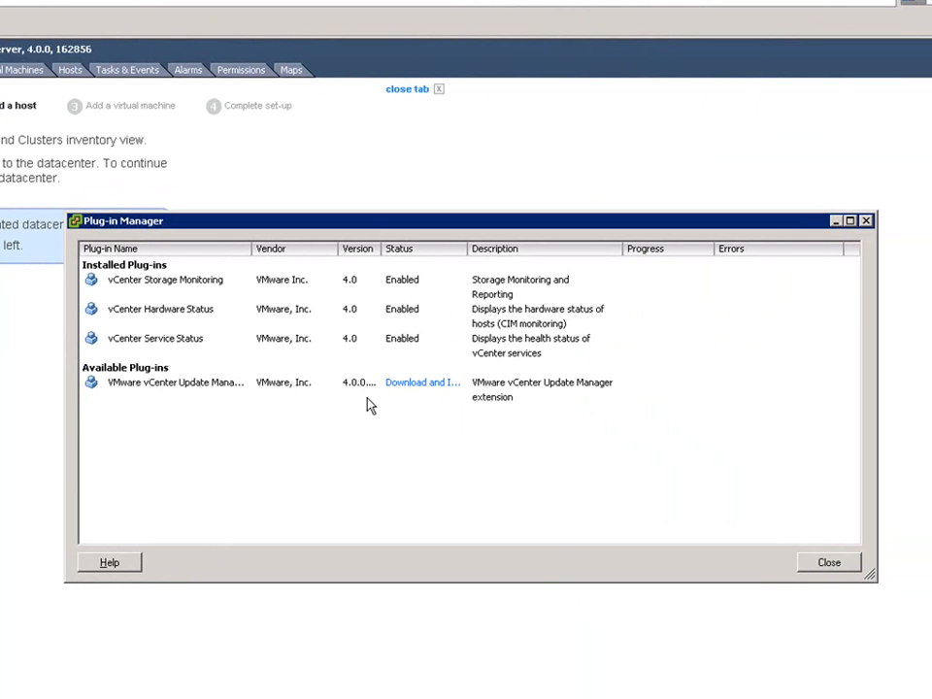
Download and install the vCenter Update Manager extension in English (United States), accepting the license terms and finishing the wizard.
left_click(436, 384)
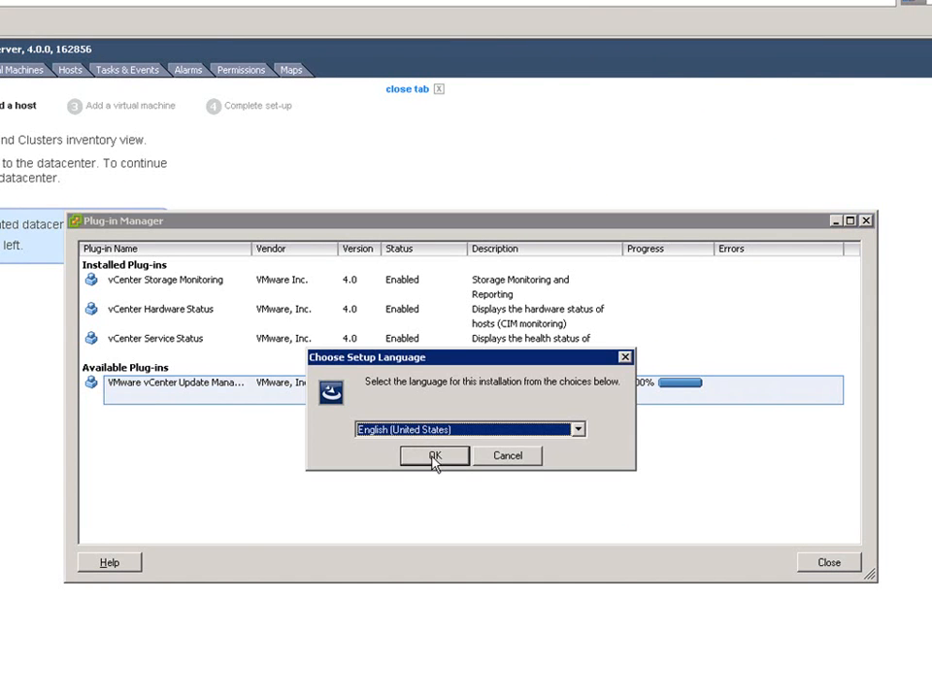
left_click(434, 457)
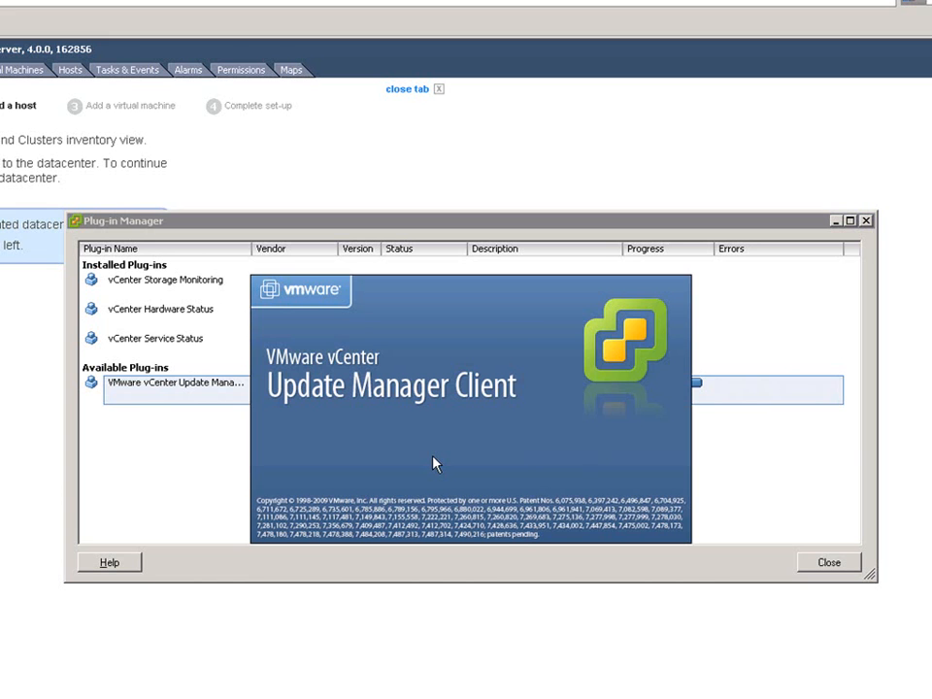
left_click(550, 543)
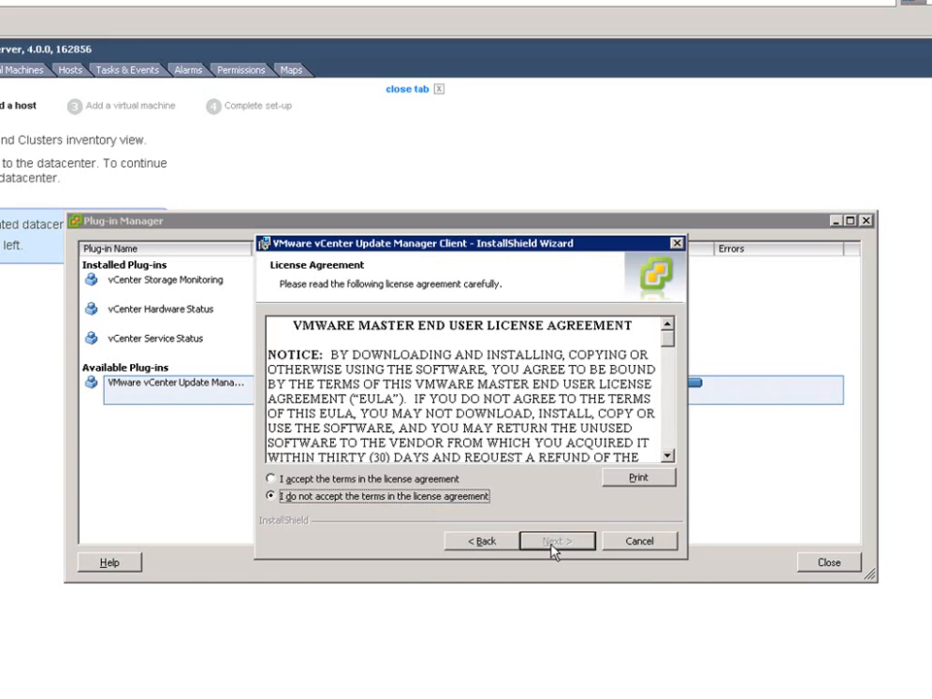
left_click(458, 479)
left_click(537, 544)
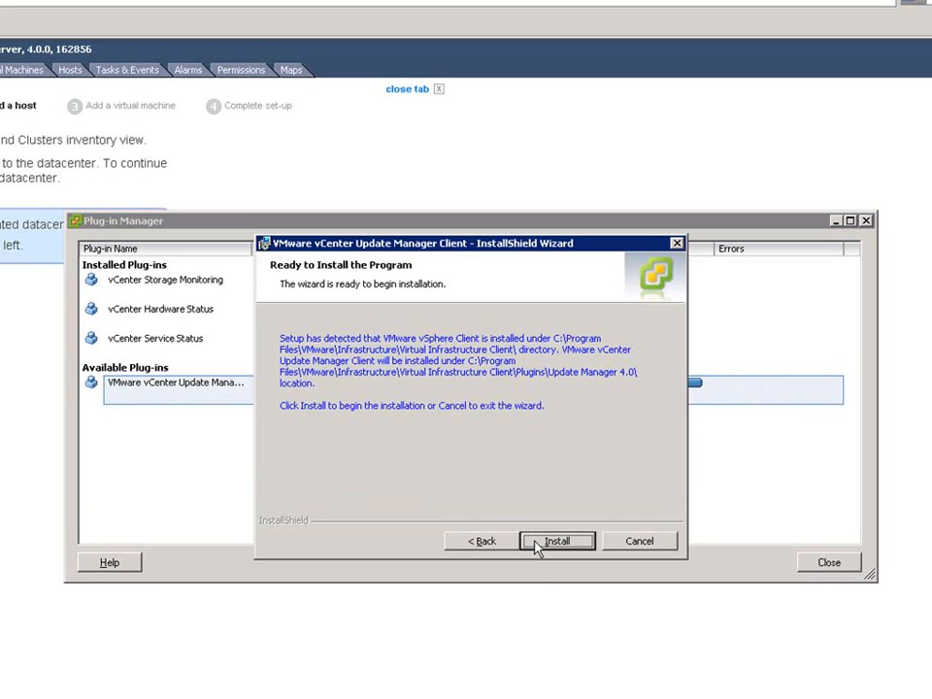
left_click(537, 544)
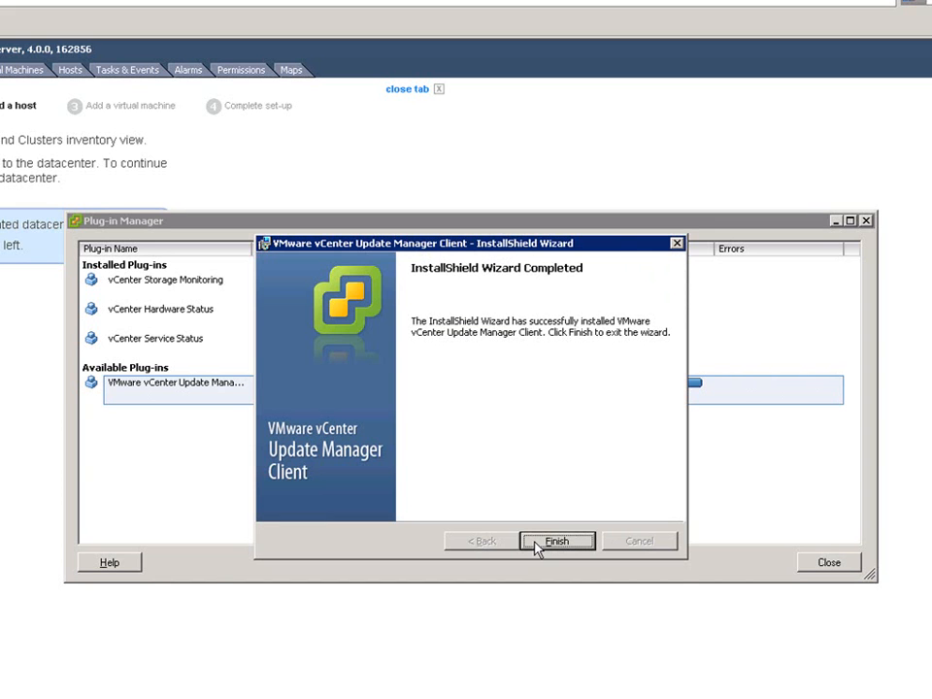
left_click(535, 544)
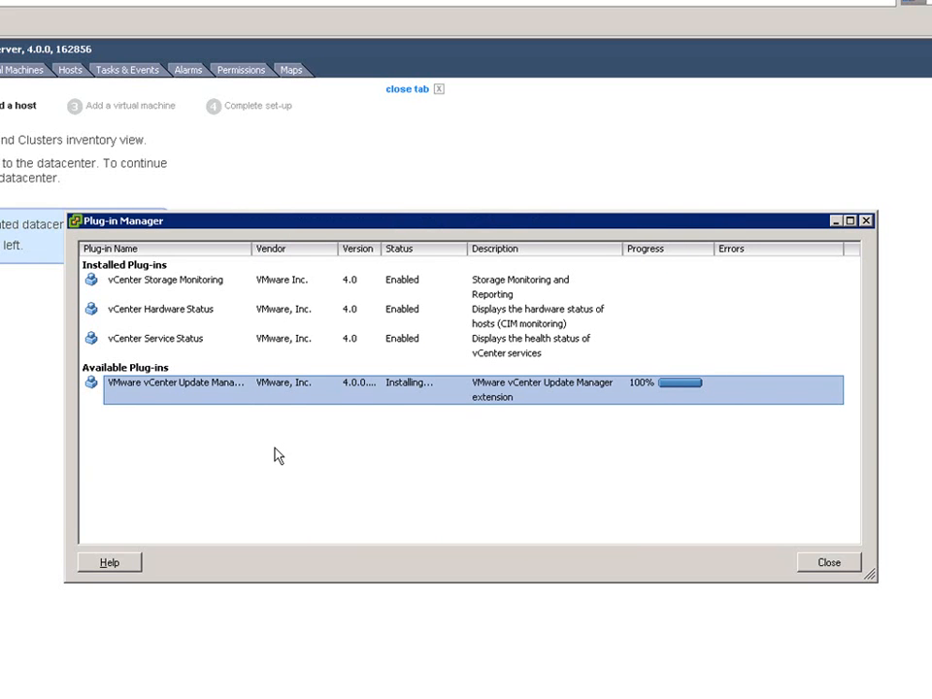
Install the server's SSL certificate to suppress its security warnings, ignore the current warning, and close the Plug-in Manager.
left_click(463, 497)
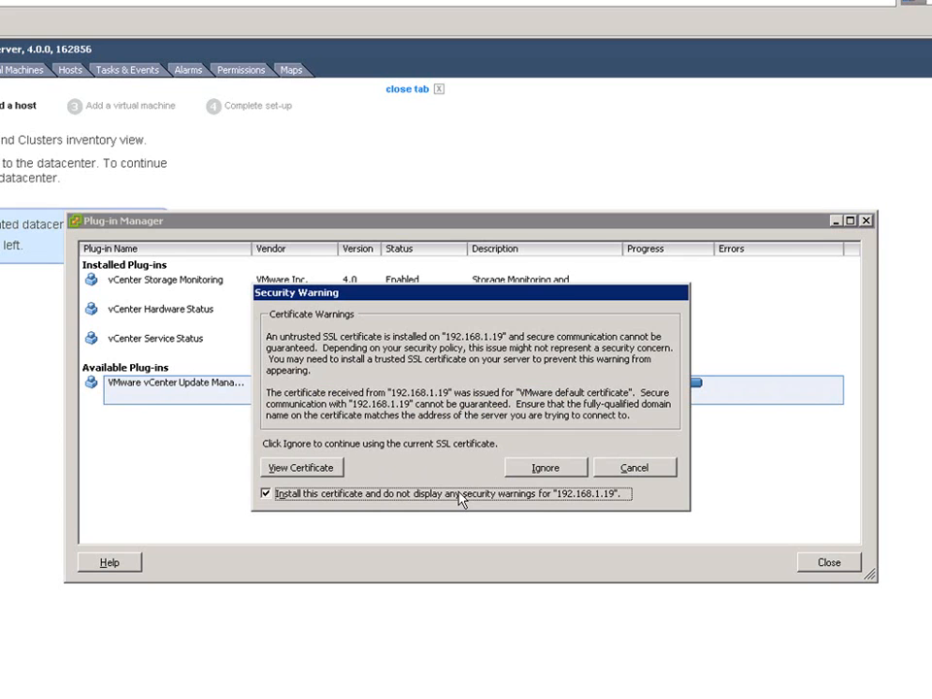
left_click(548, 470)
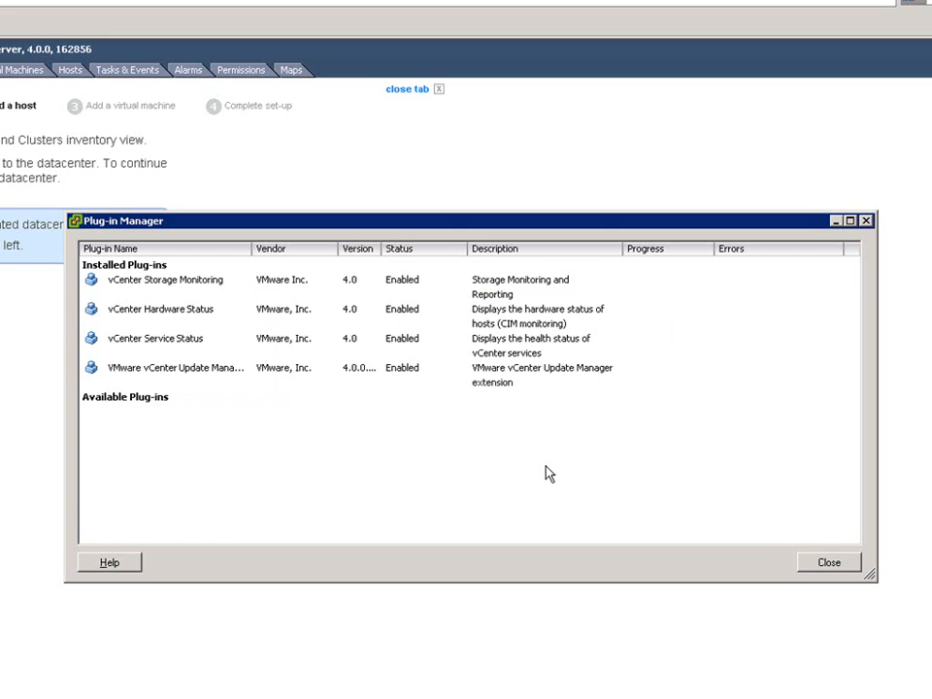
left_click(821, 565)
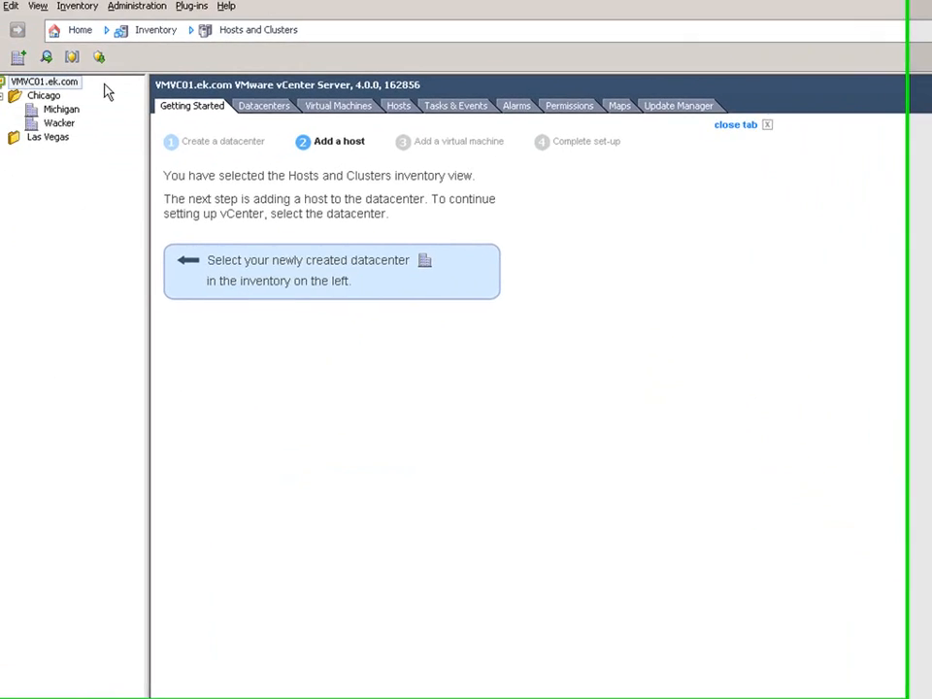
Open Update Manager's configuration from the home page and review the Network Connectivity and Patch Download Settings.
left_click(78, 30)
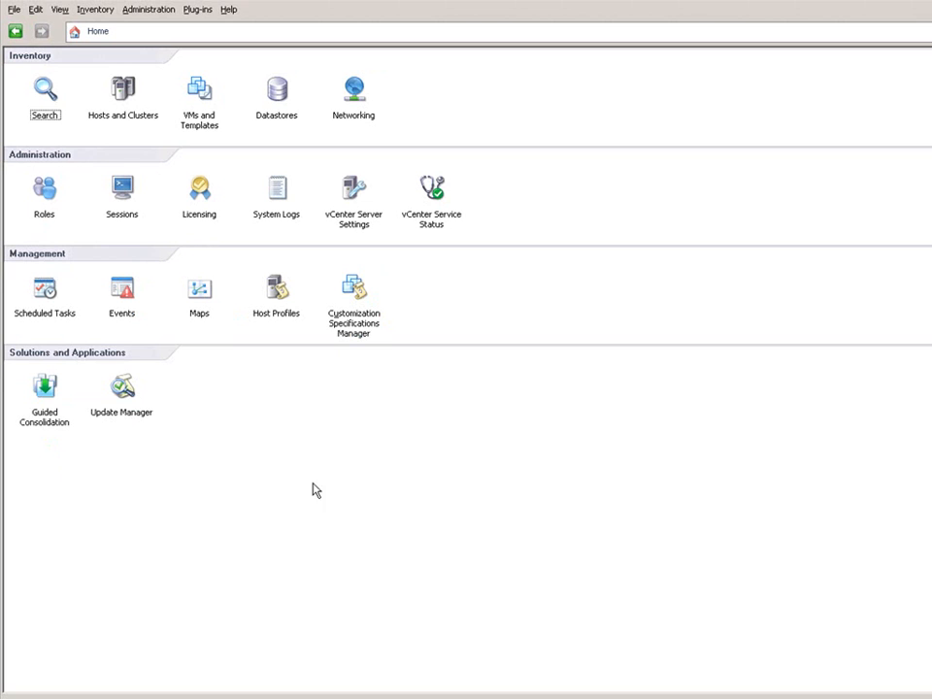
left_click(120, 416)
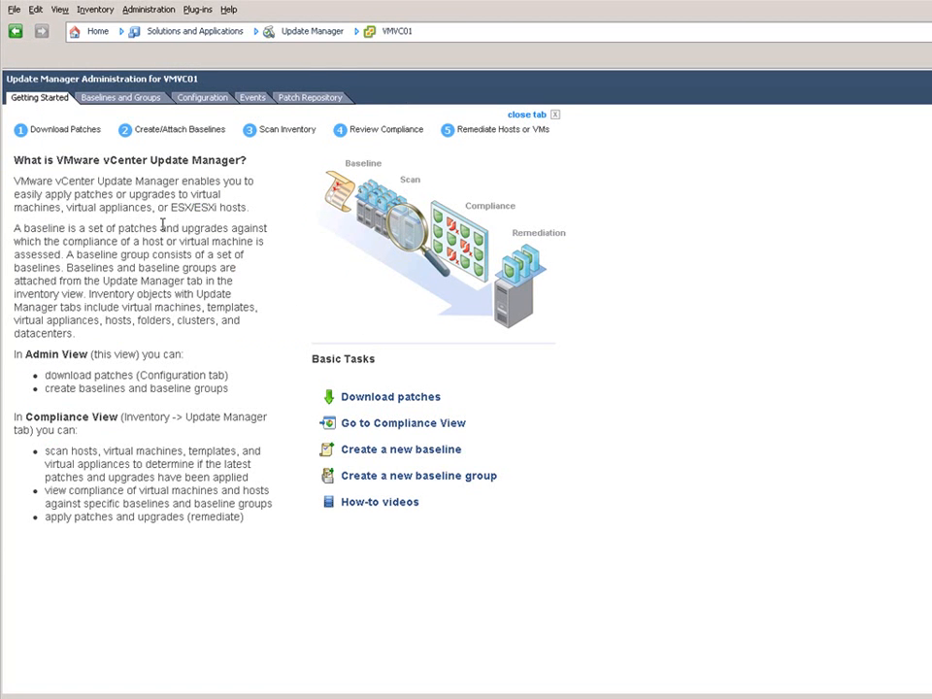
left_click(202, 97)
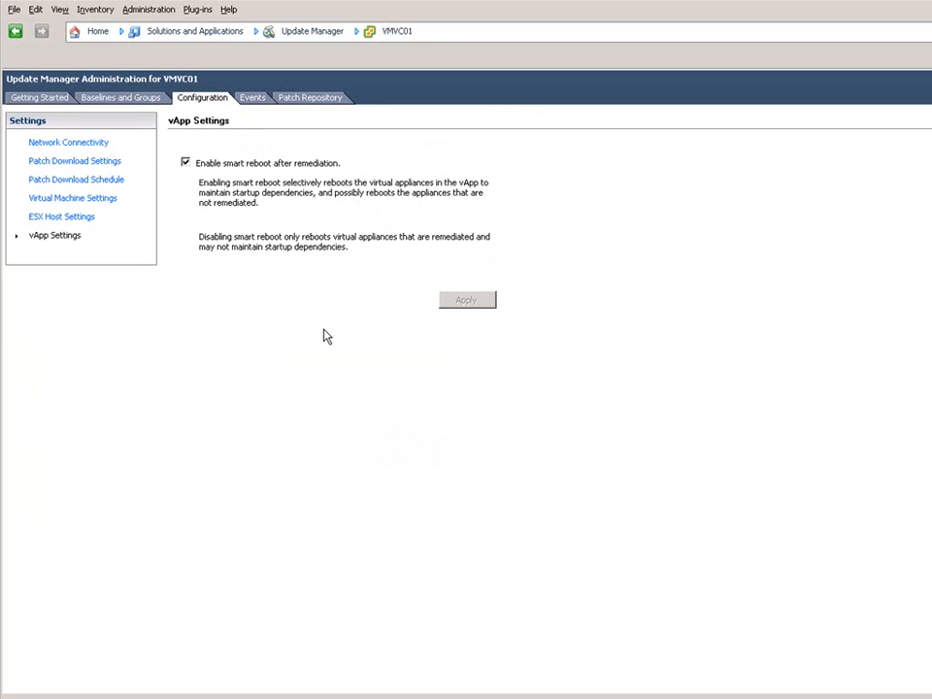
left_click(96, 147)
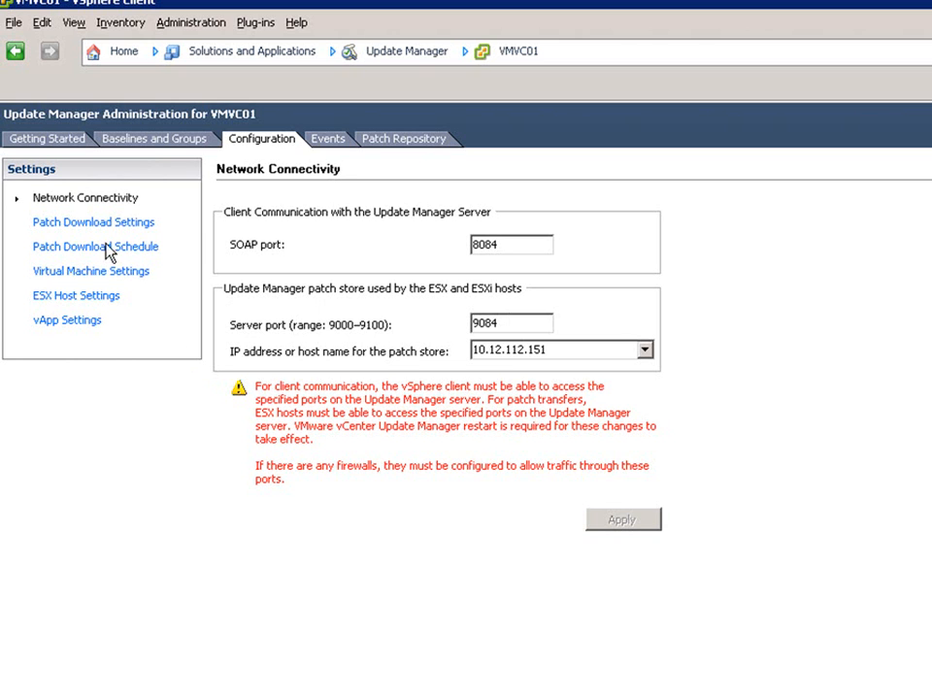
left_click(137, 222)
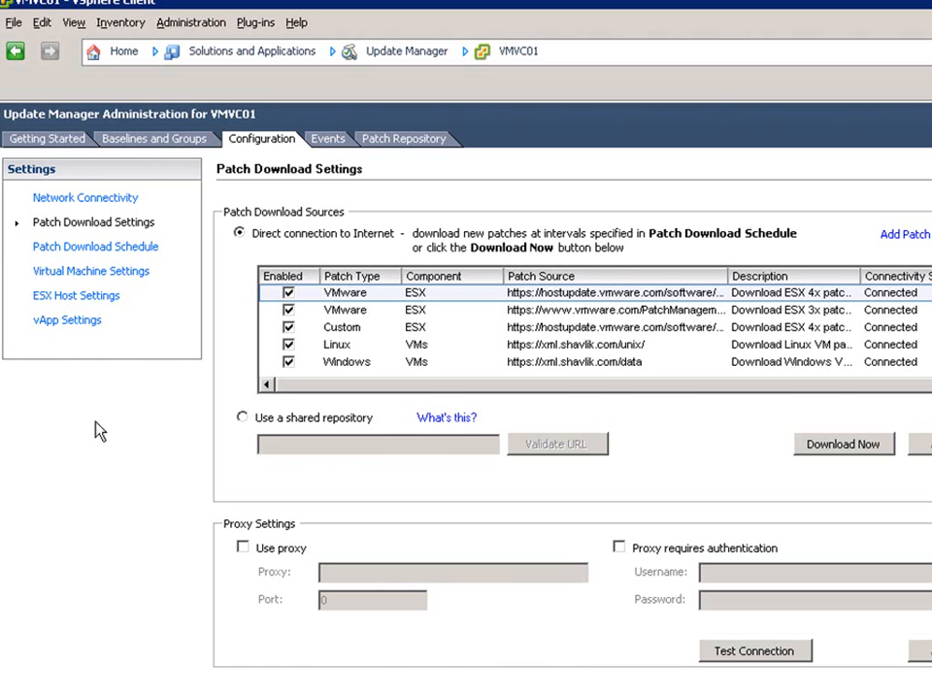
Review the Patch Download Schedule by opening its download task for editing, and cancel without changing it.
left_click(93, 250)
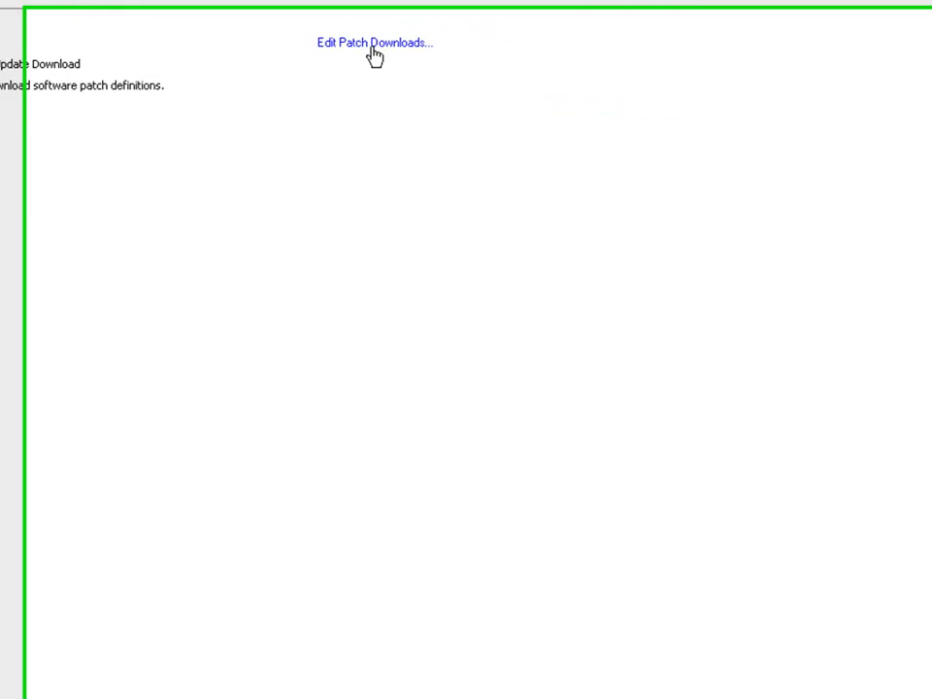
left_click(846, 215)
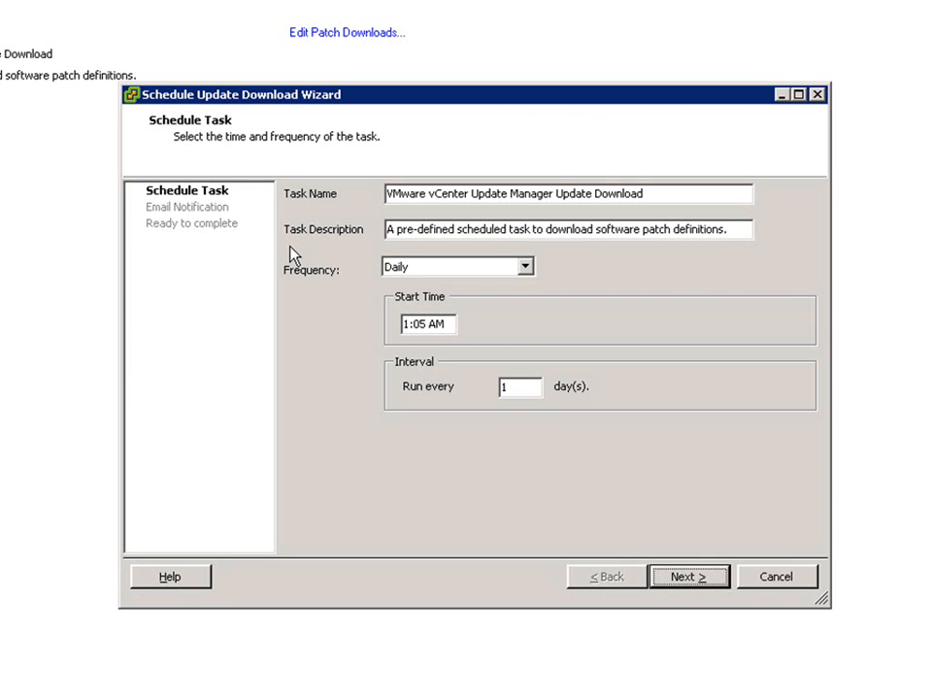
left_click(775, 577)
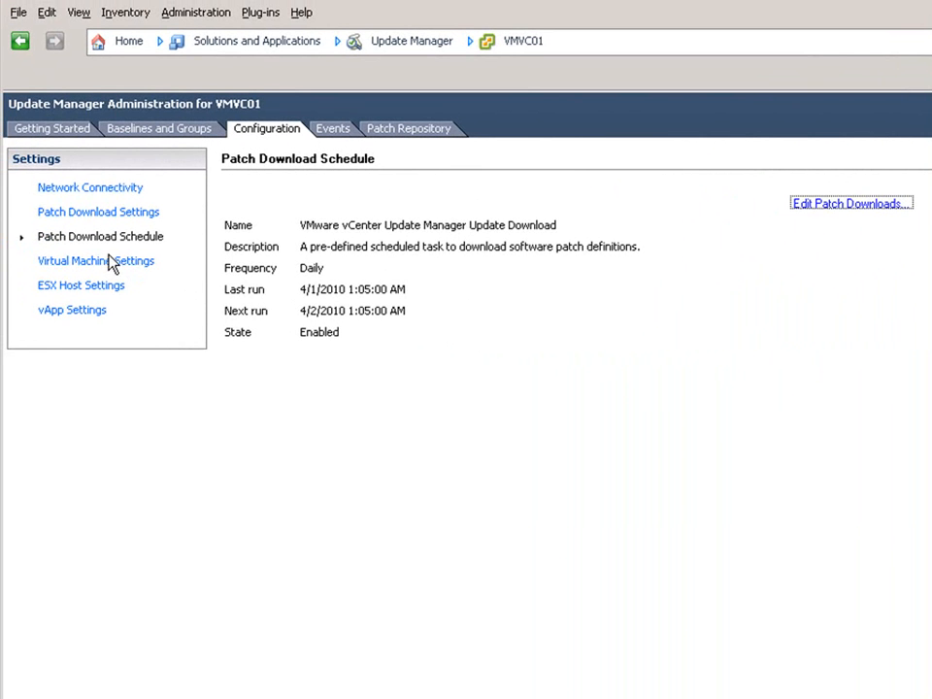
Review the Virtual Machine Settings, ESX Host Settings and vApp Settings of Update Manager.
left_click(92, 263)
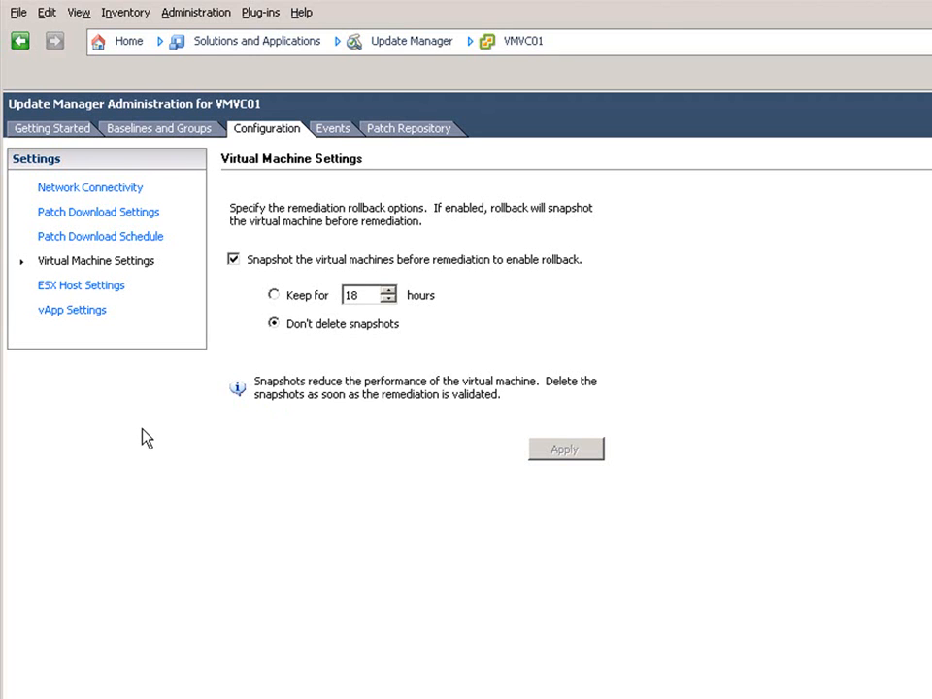
left_click(108, 294)
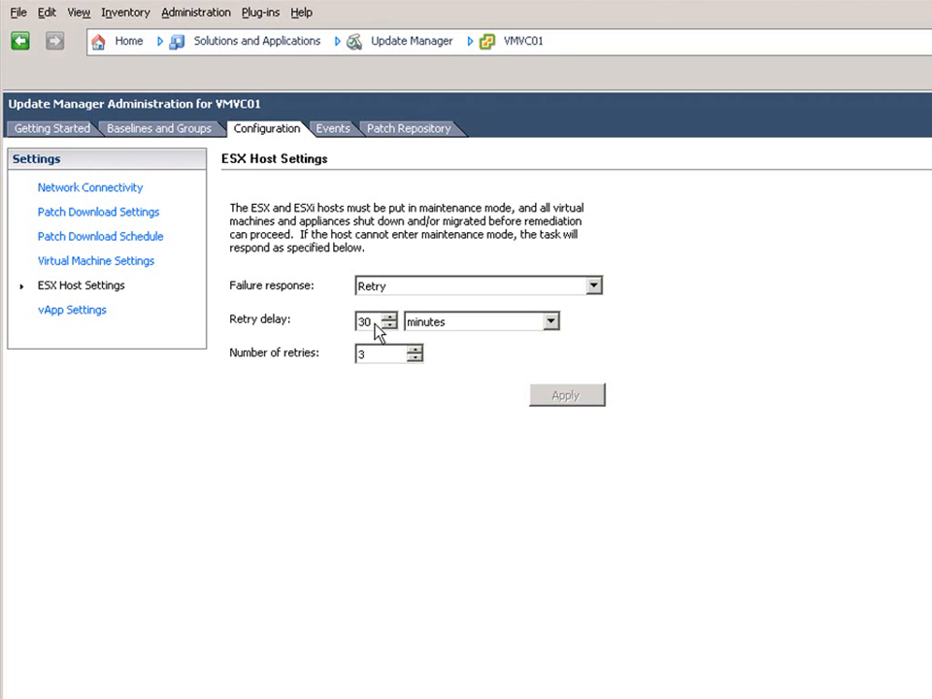
left_click(82, 312)
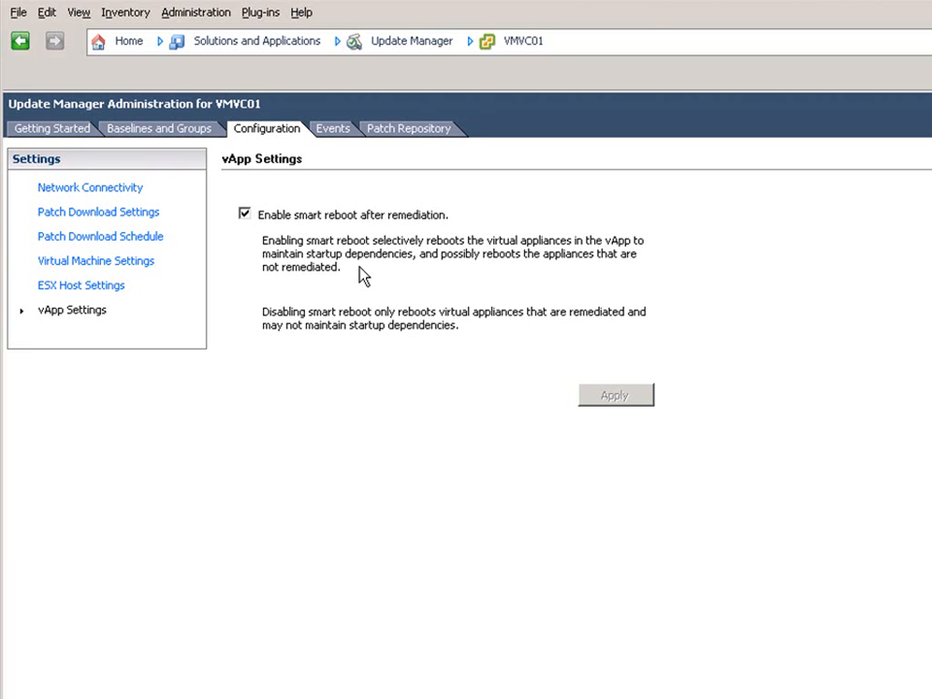
Review the Update Manager events and browse the patches listed in the Patch Repository.
left_click(332, 130)
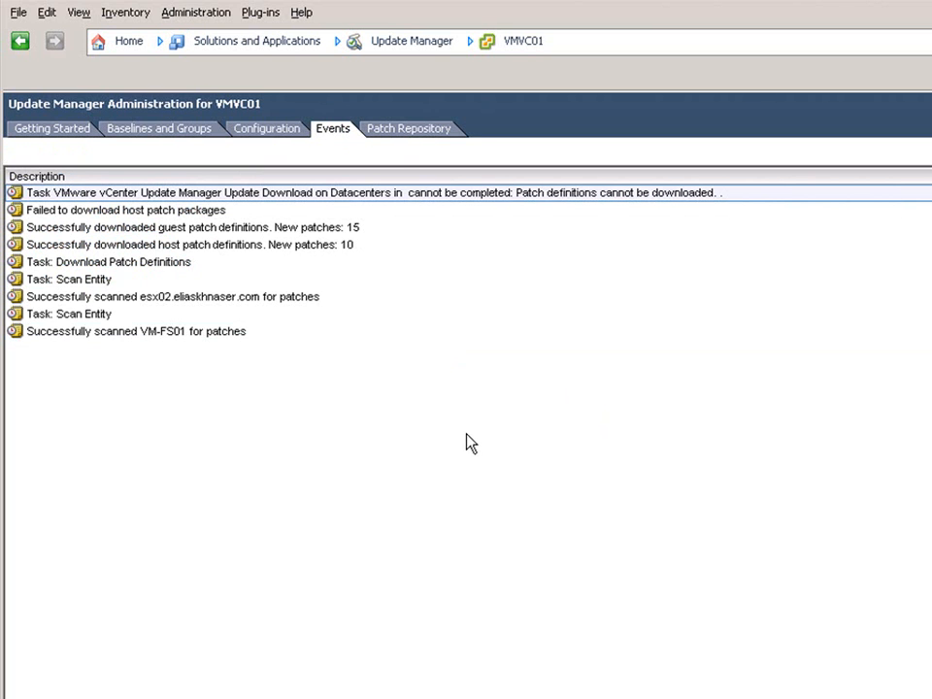
left_click(395, 132)
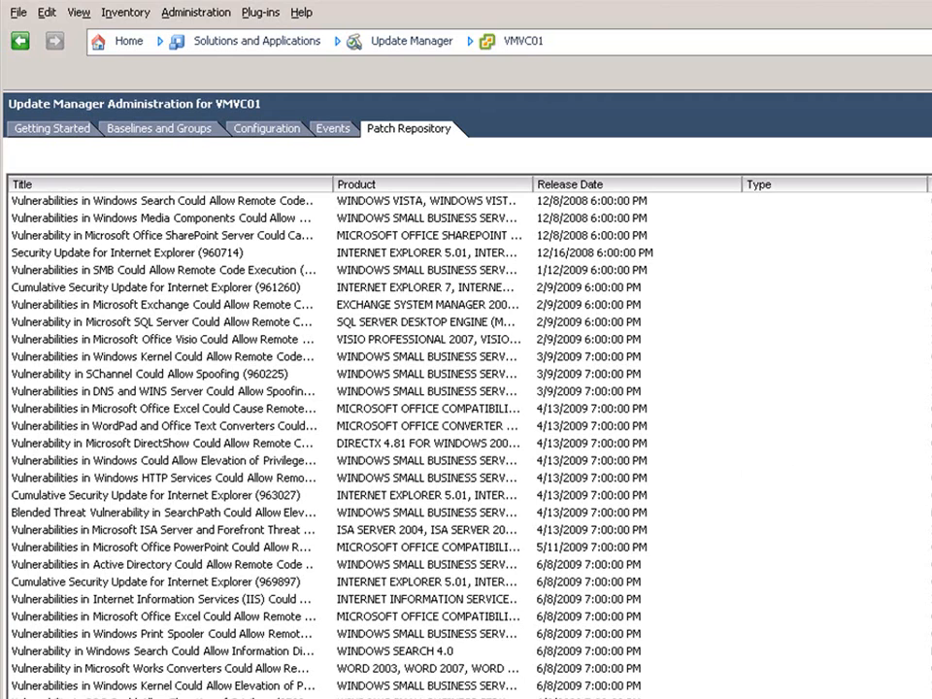
scroll(466, 437, "down", 20)
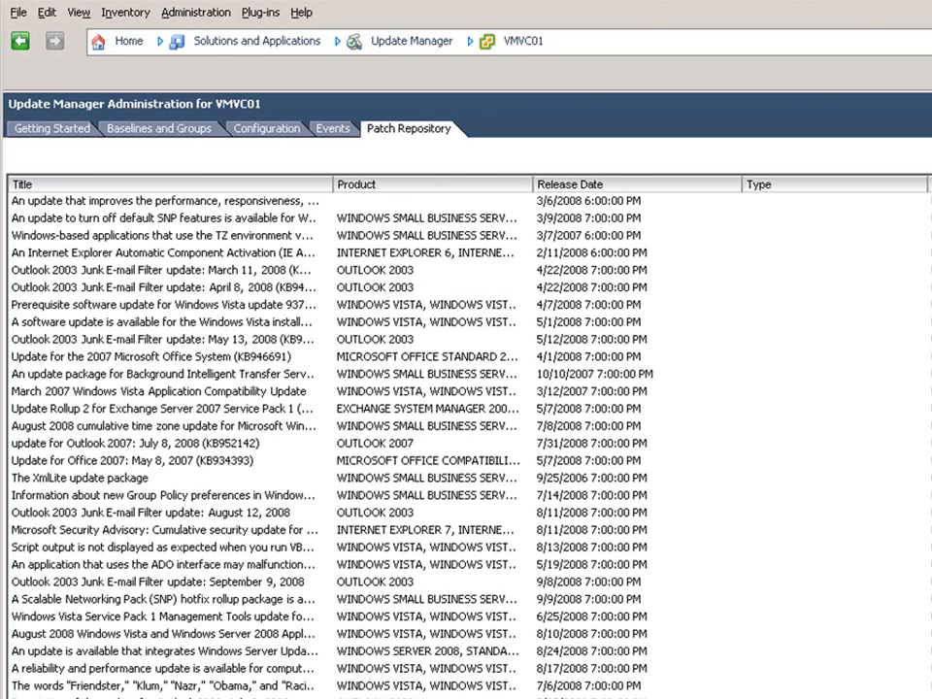
Examine the Microsoft and Red Hat patches further down the Patch Repository list.
scroll(466, 437, "down", 20)
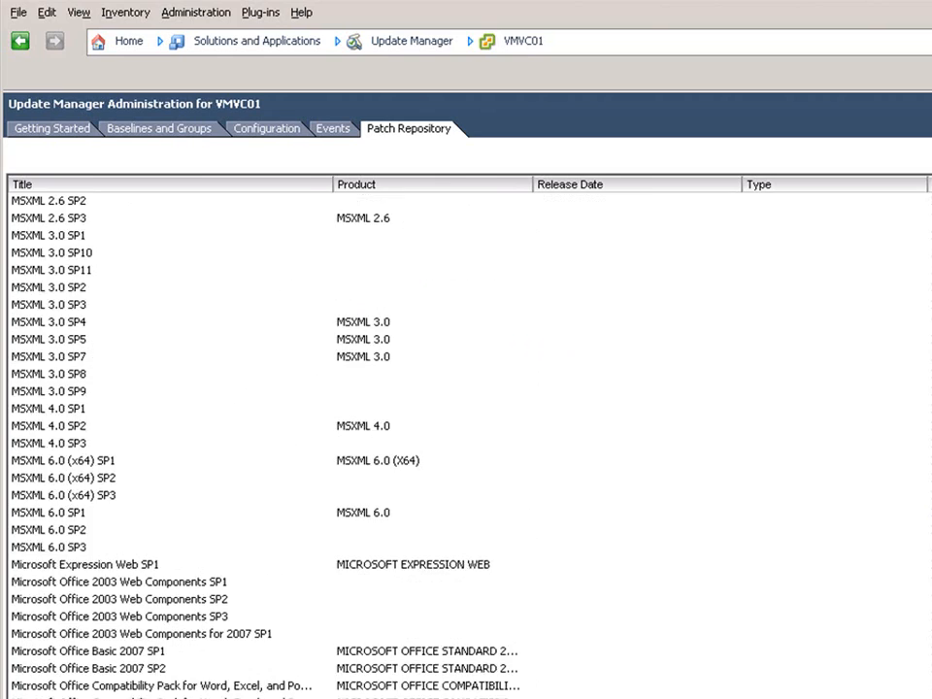
scroll(466, 437, "down", 20)
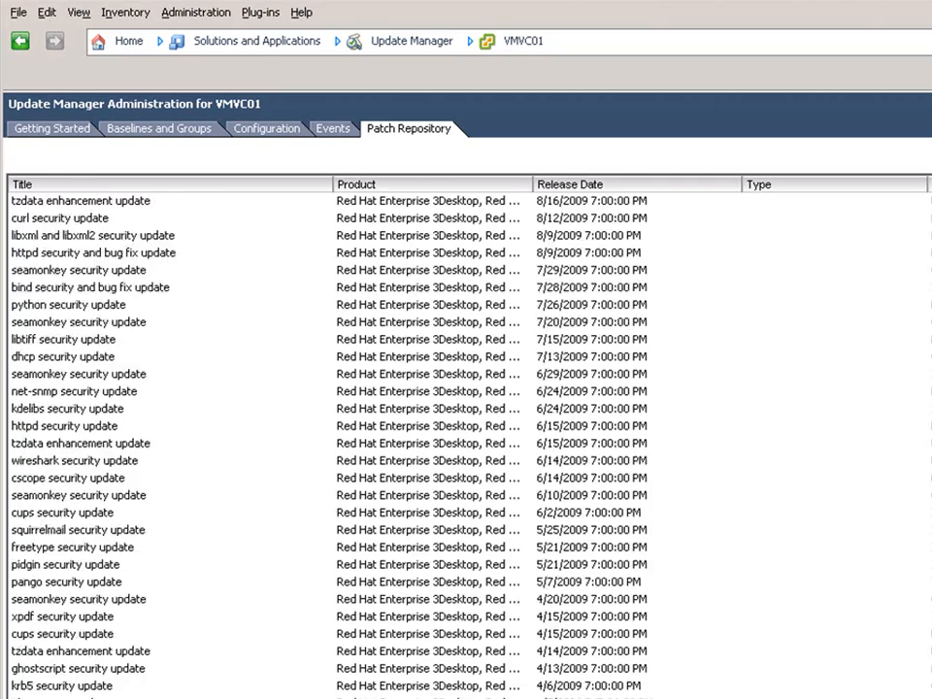
scroll(466, 437, "down", 20)
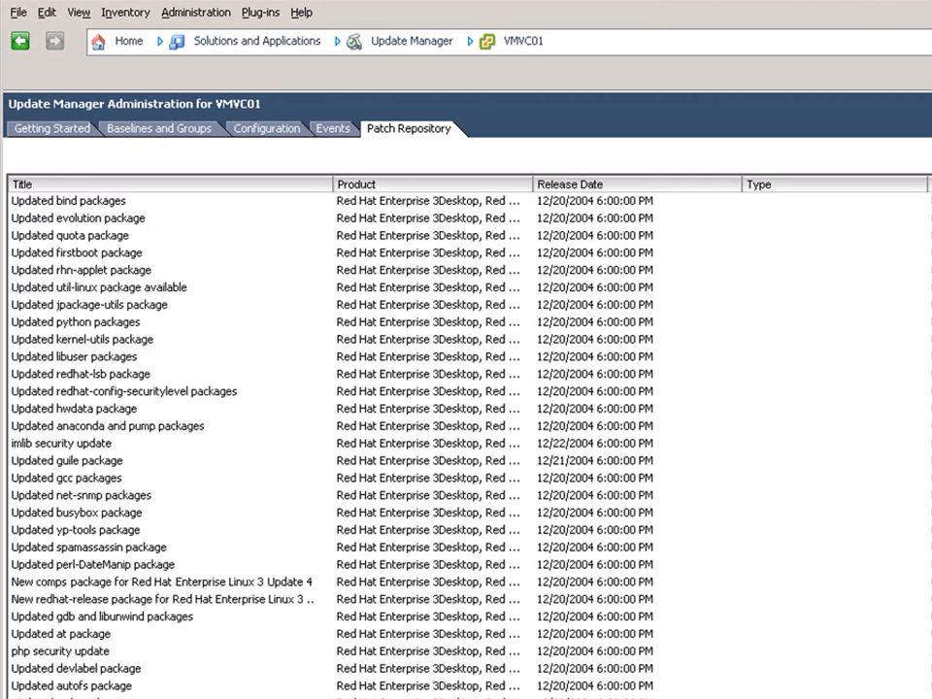
scroll(466, 437, "down", 20)
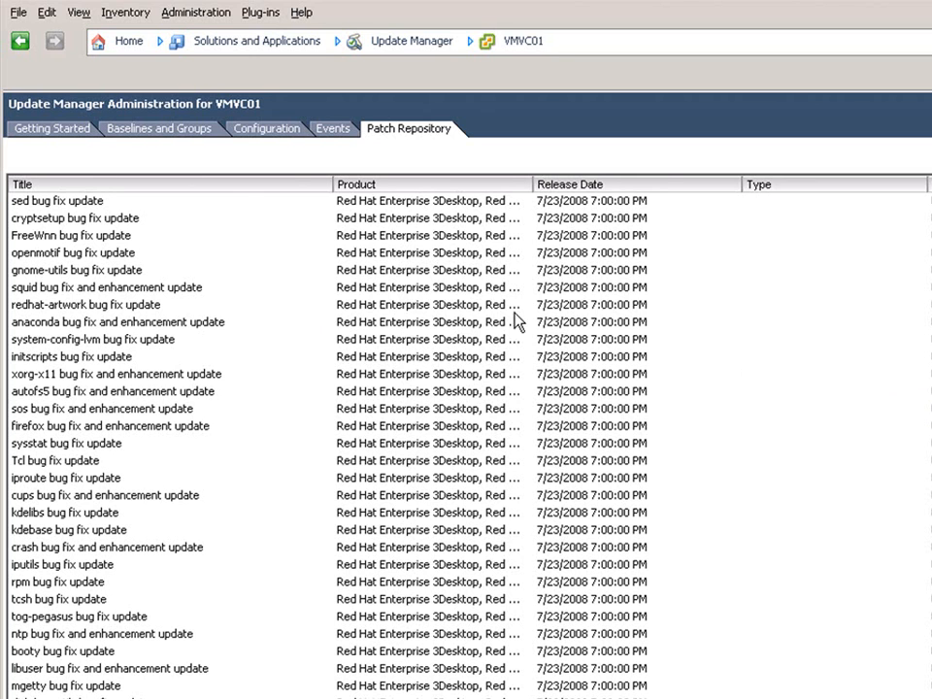
Review the host patch baselines, inspecting the New Baseline wizard and the Critical Host Patches editing options without changing anything.
left_click(187, 136)
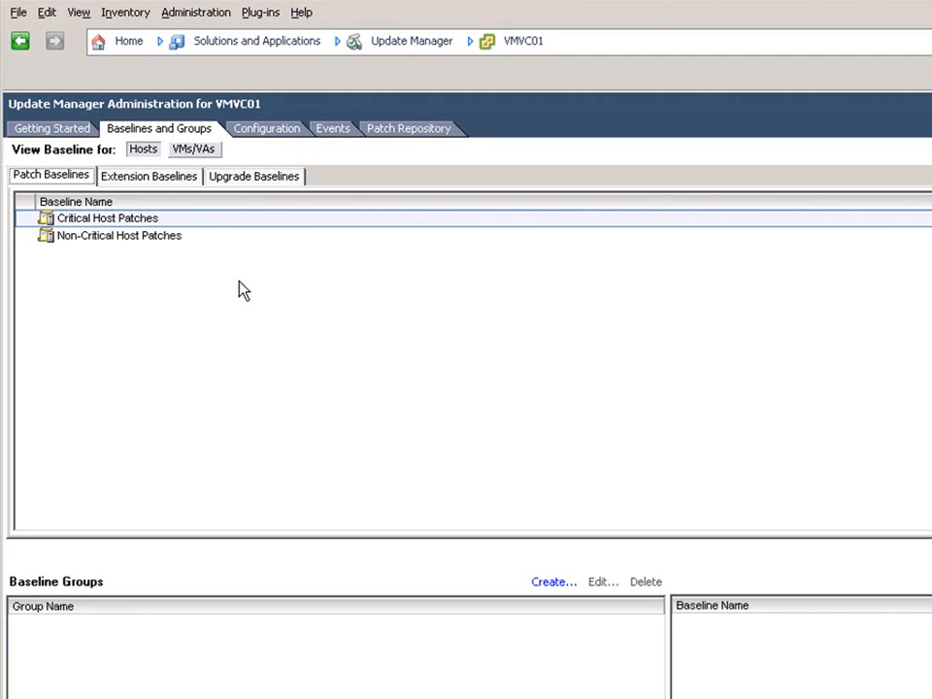
right_click(274, 295)
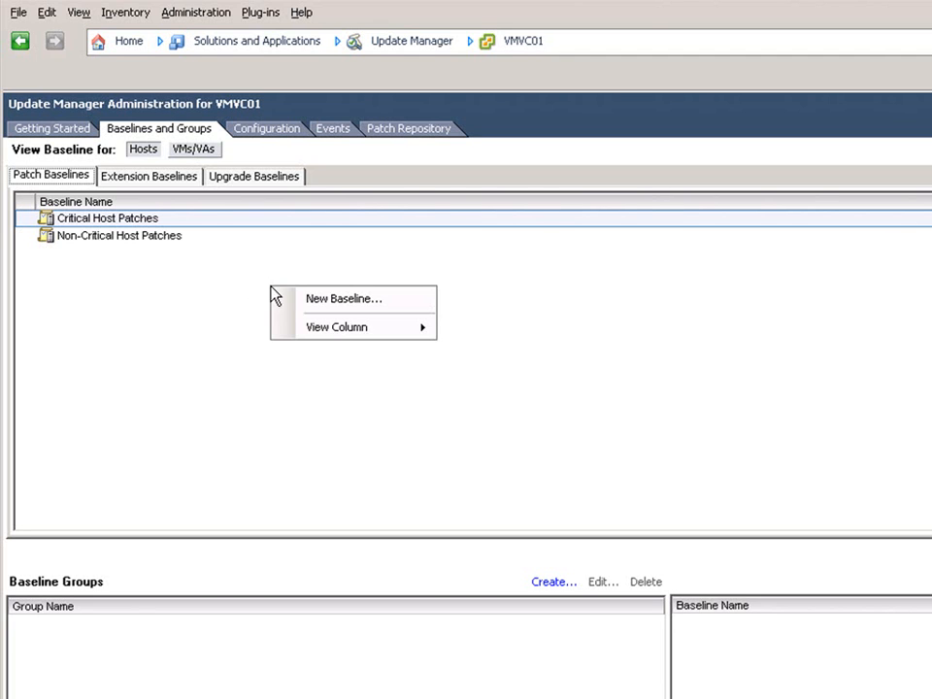
left_click(352, 299)
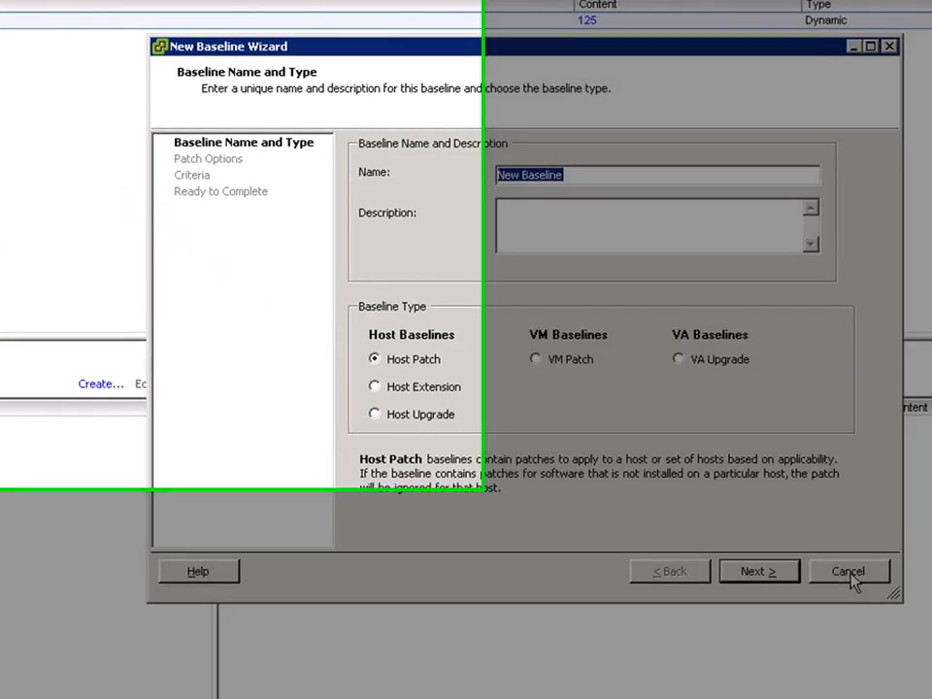
left_click(833, 569)
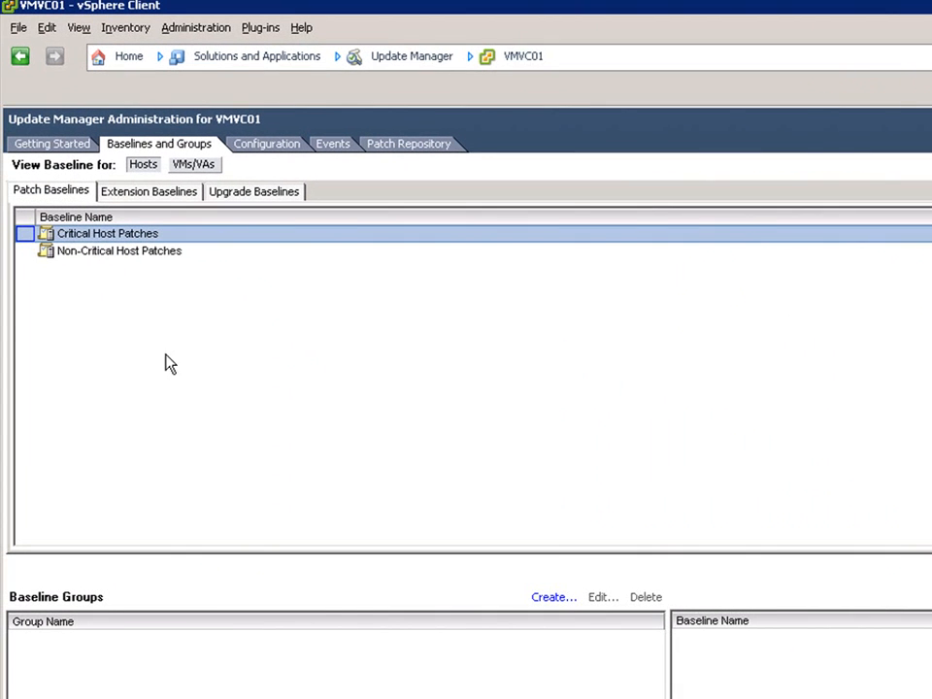
right_click(115, 239)
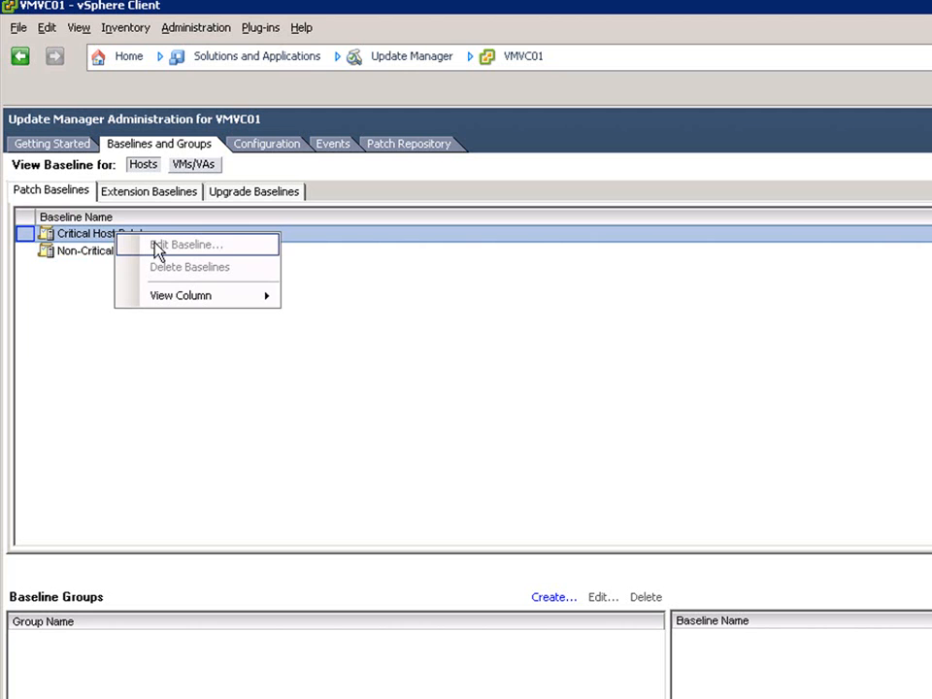
left_click(88, 341)
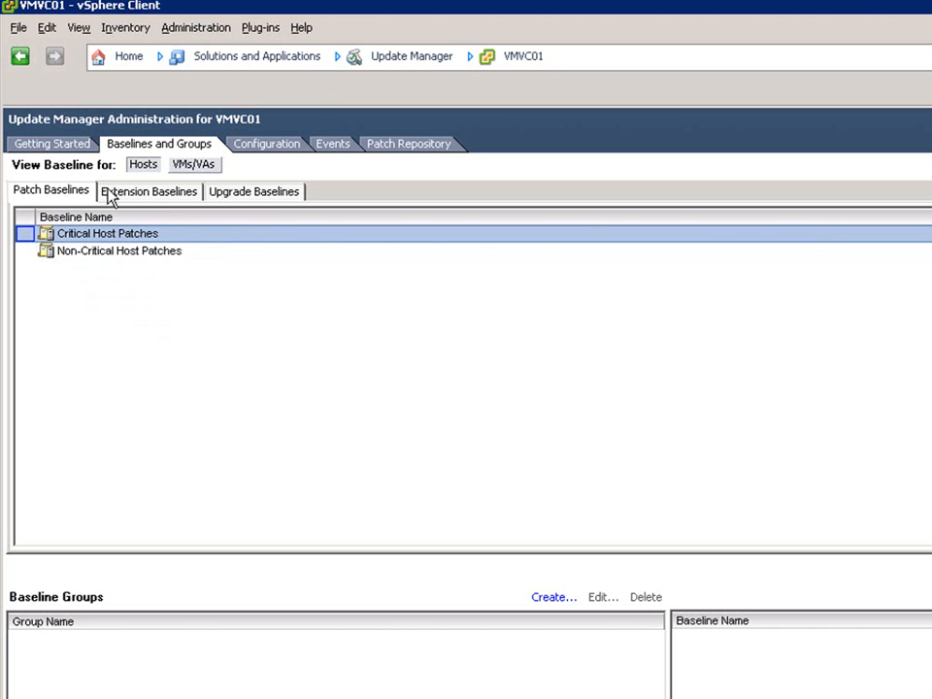
View the host extension baselines and inspect the New Baseline wizard from there without creating a baseline.
left_click(136, 194)
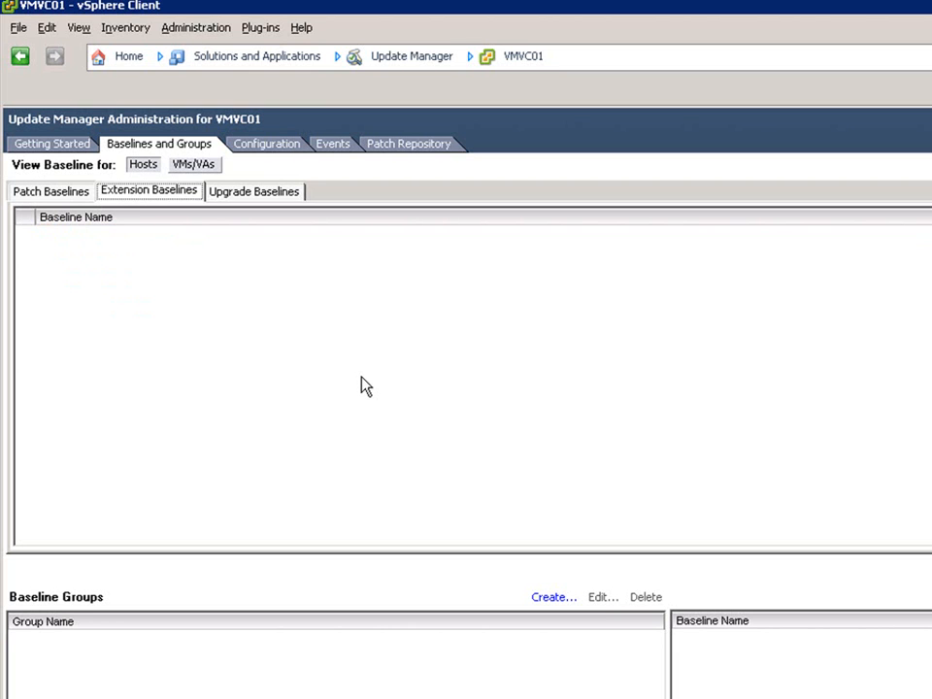
right_click(502, 337)
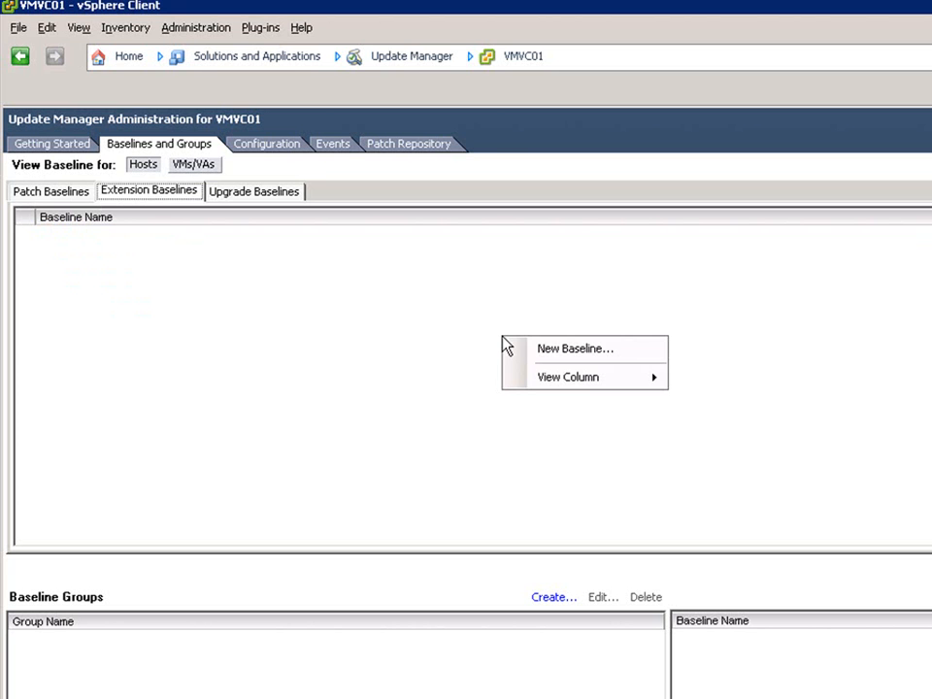
left_click(541, 349)
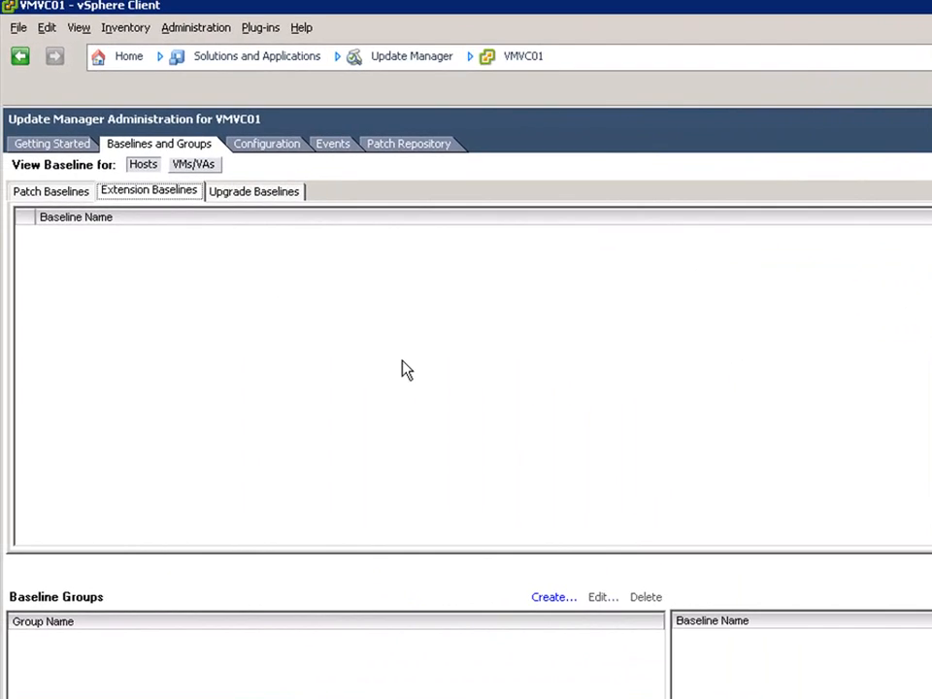
Create a dynamic VM Patch baseline named VM-Prod that includes patches of any product, severity and vendor.
left_click(193, 165)
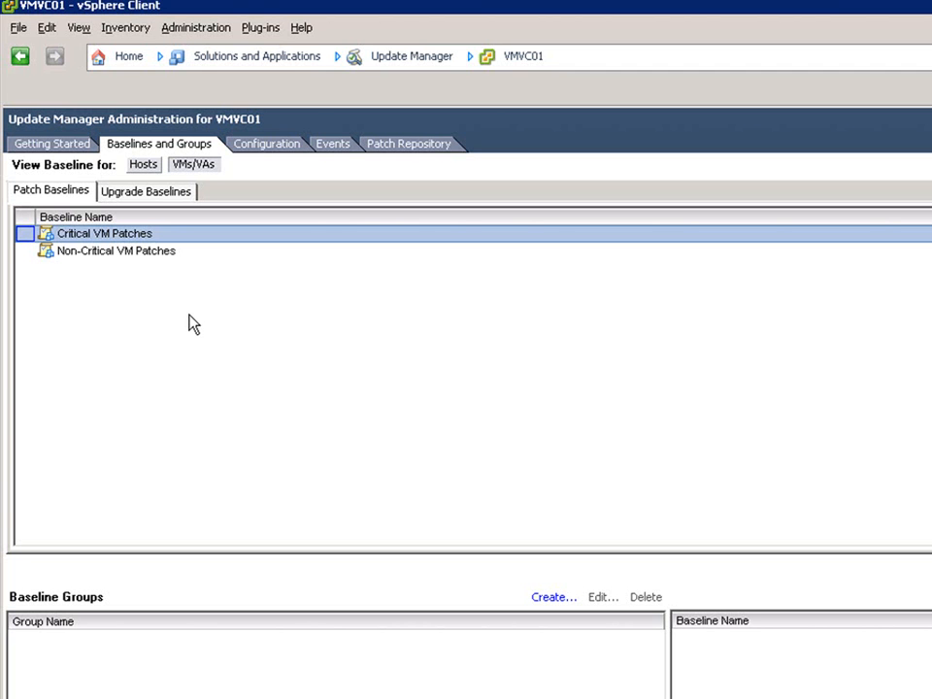
right_click(339, 306)
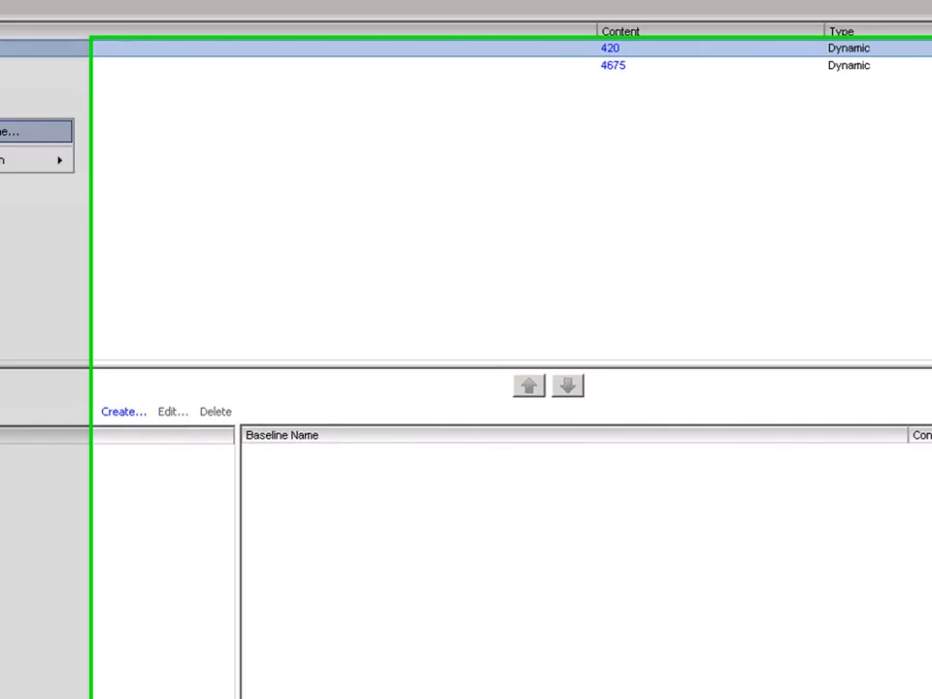
left_click(355, 307)
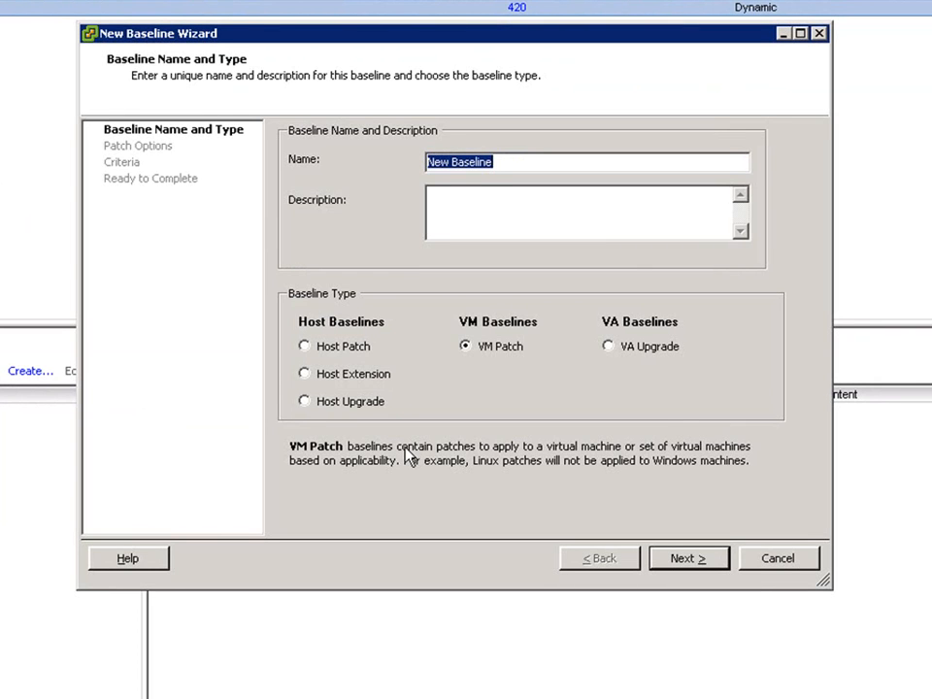
type("VM-Prod")
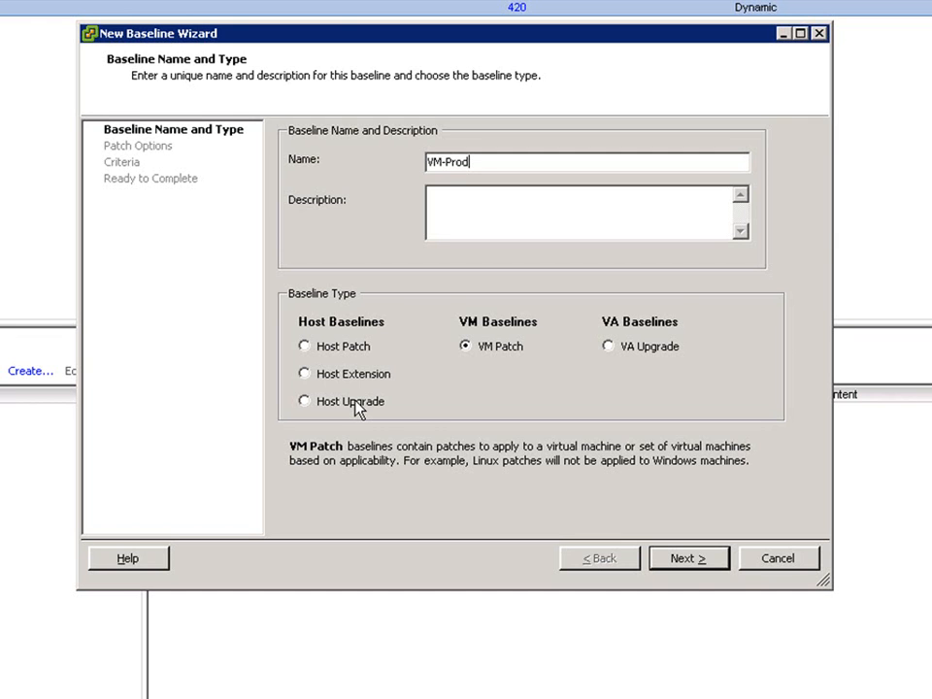
left_click(686, 561)
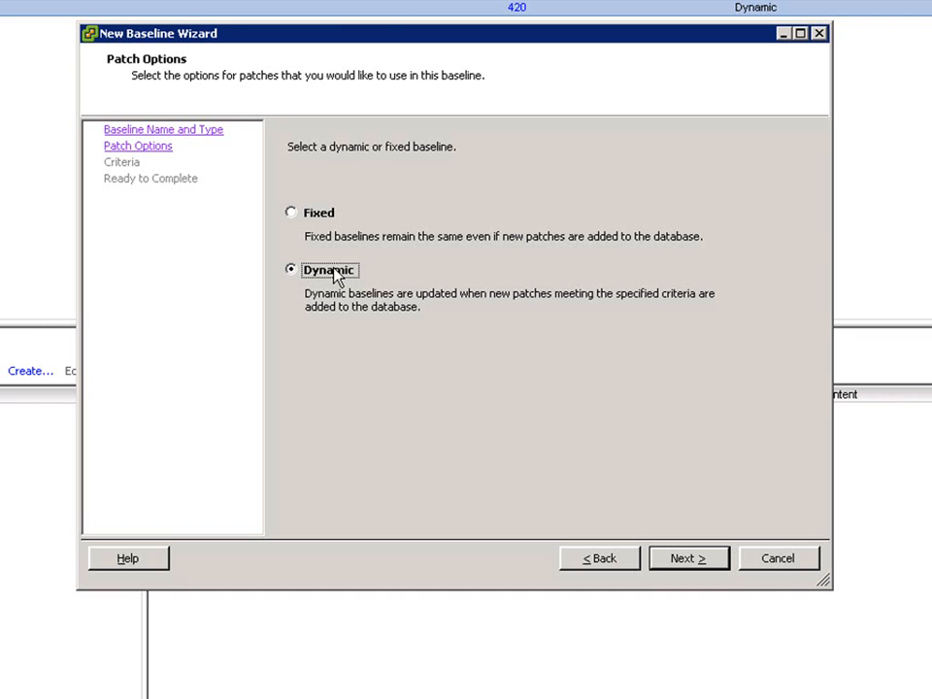
left_click(691, 565)
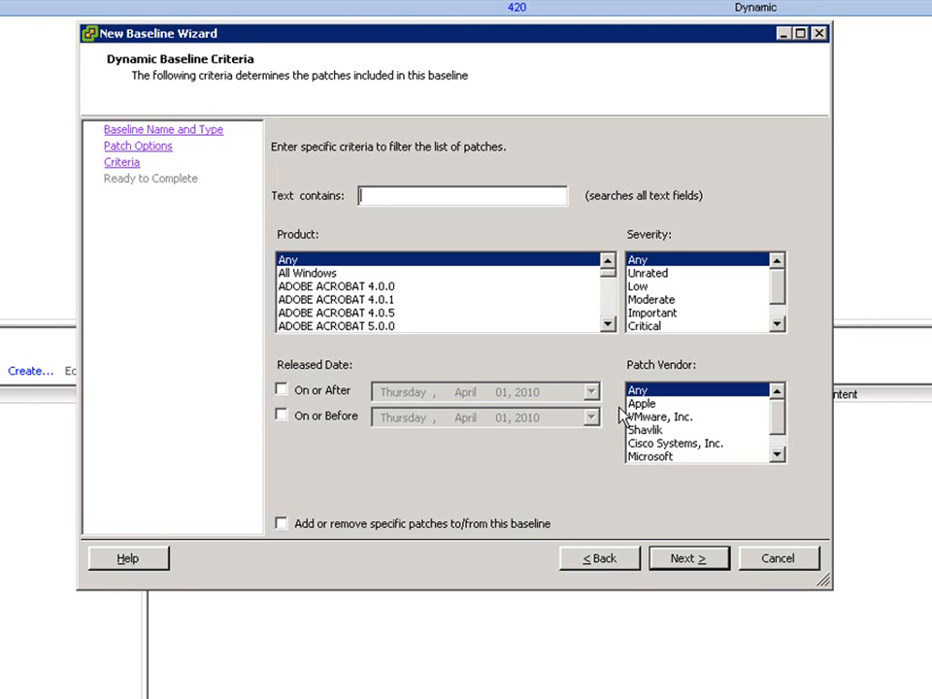
left_click(685, 560)
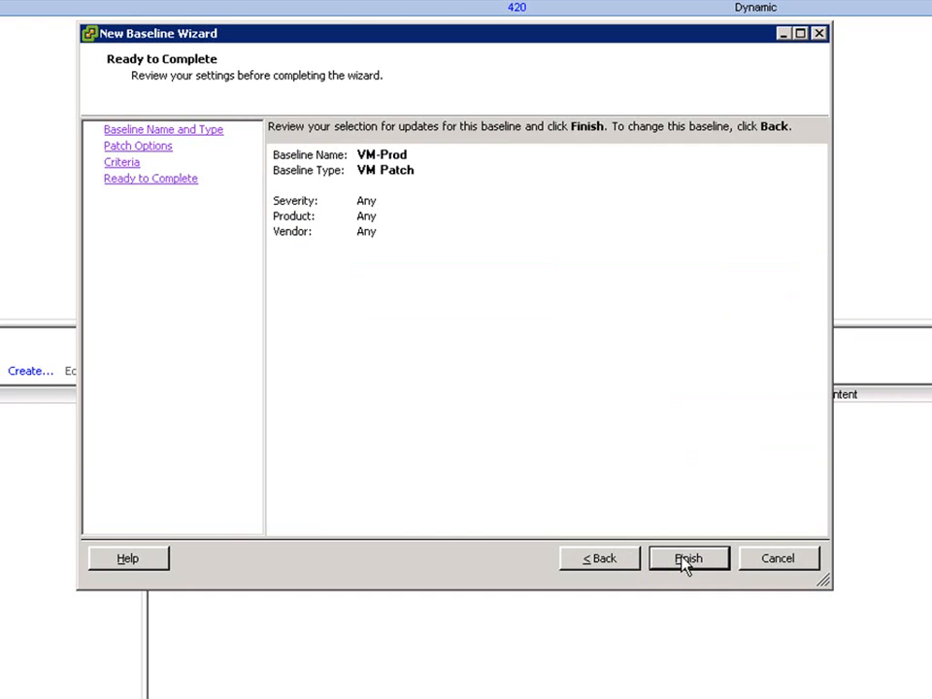
left_click(687, 561)
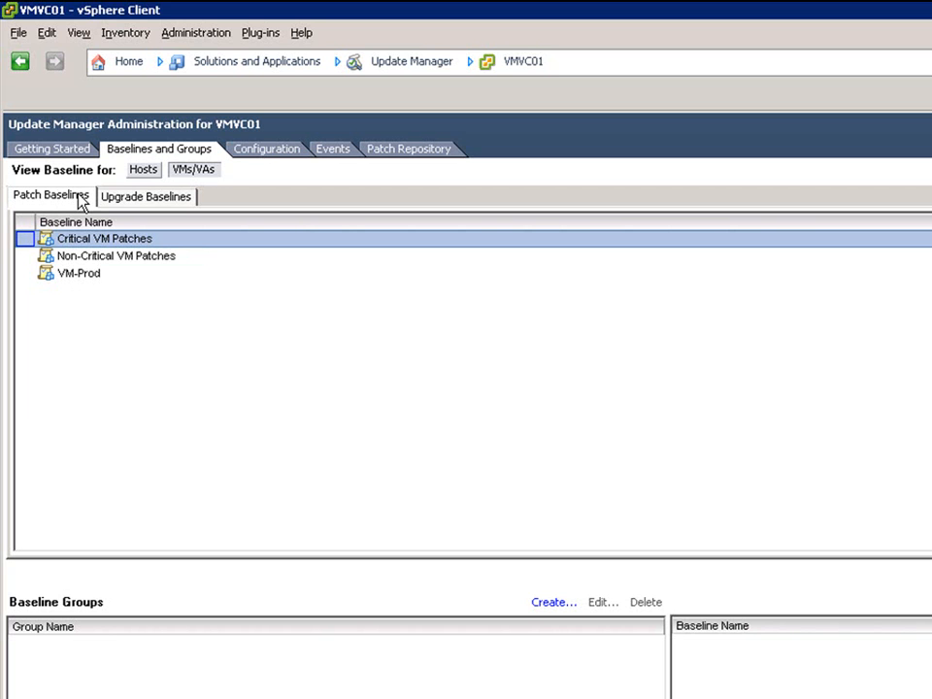
Compare the patch and upgrade baselines available for hosts with those for VMs/VAs.
left_click(143, 169)
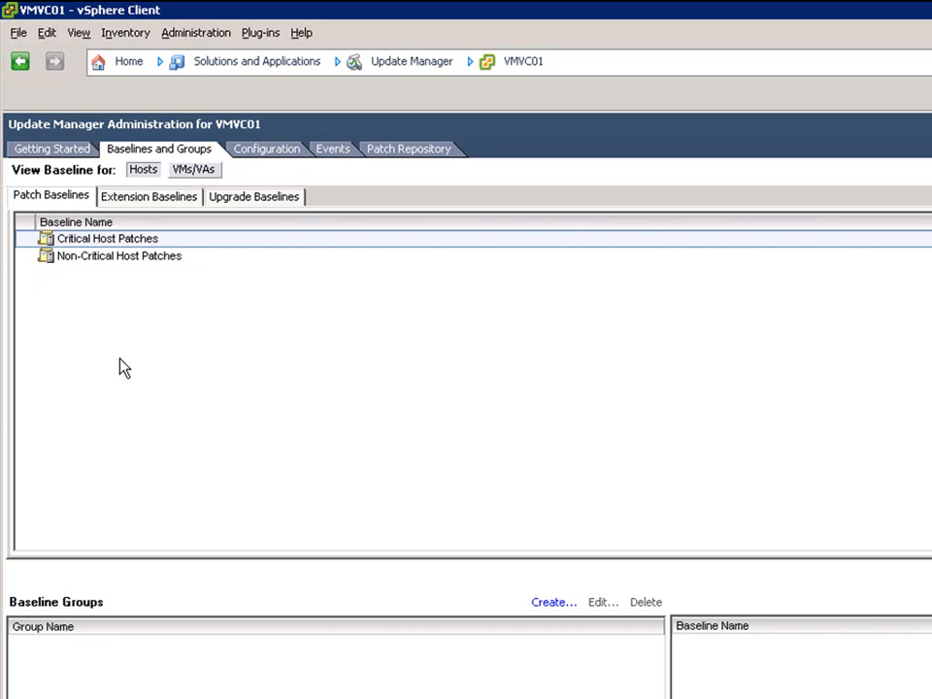
left_click(193, 171)
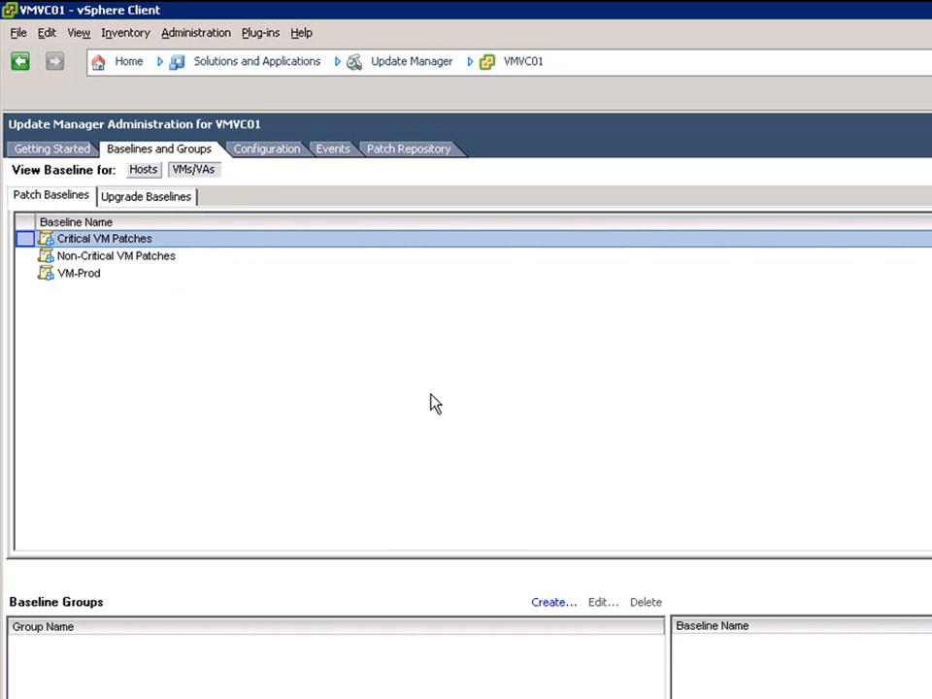
left_click(194, 171)
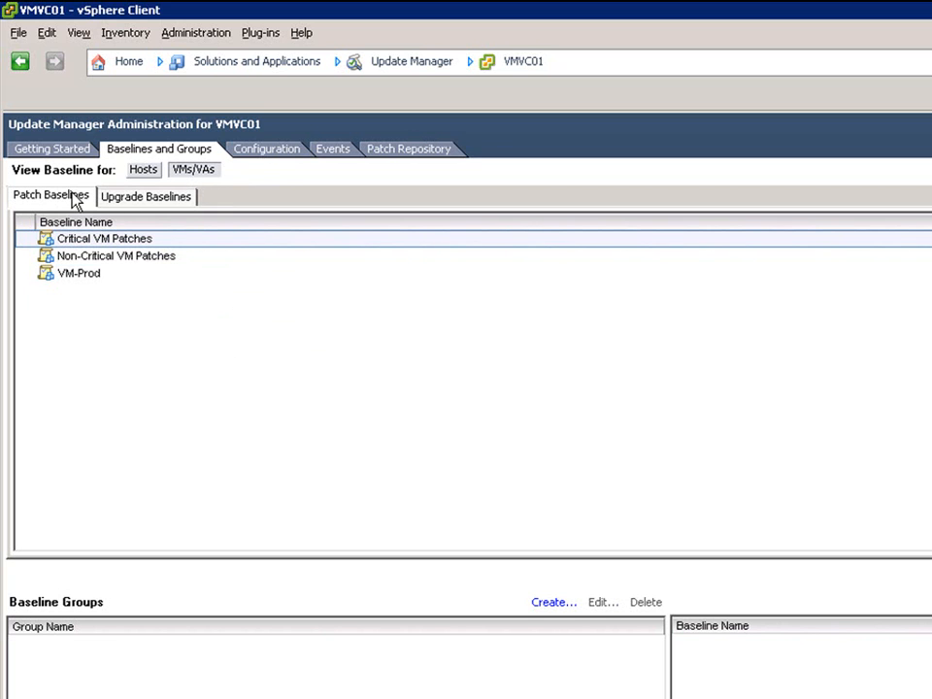
left_click(144, 199)
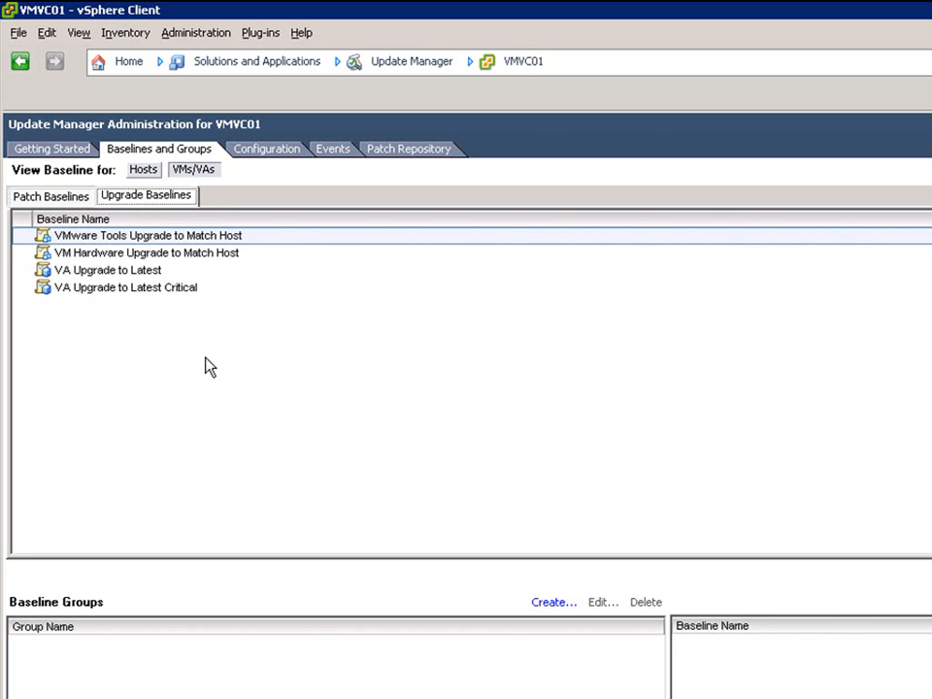
left_click(146, 172)
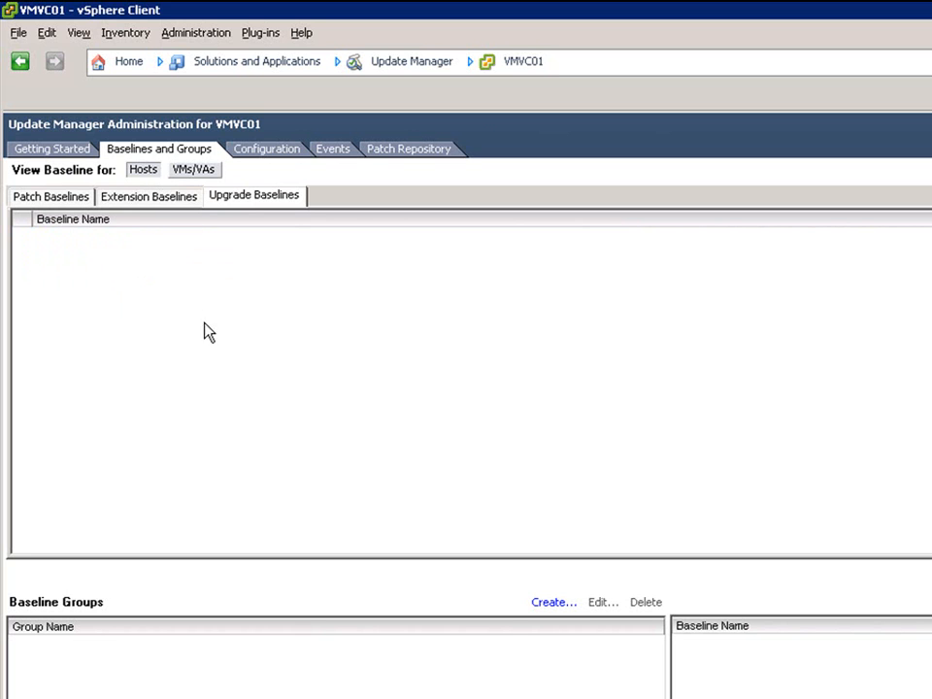
Review the baseline types offered when starting a new host patch baseline, and cancel the wizard.
left_click(50, 198)
right_click(271, 321)
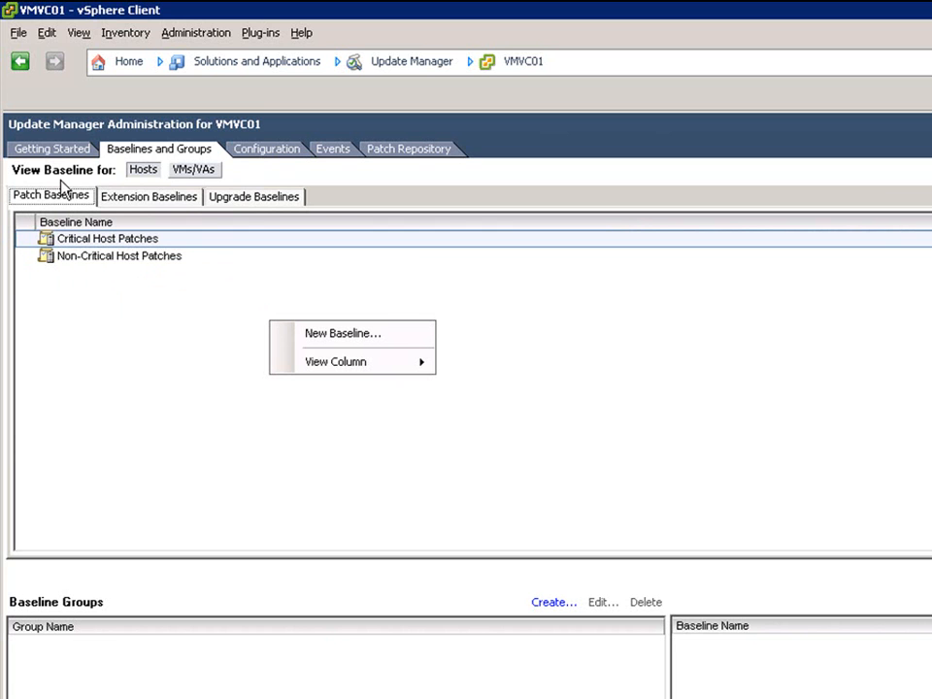
left_click(318, 336)
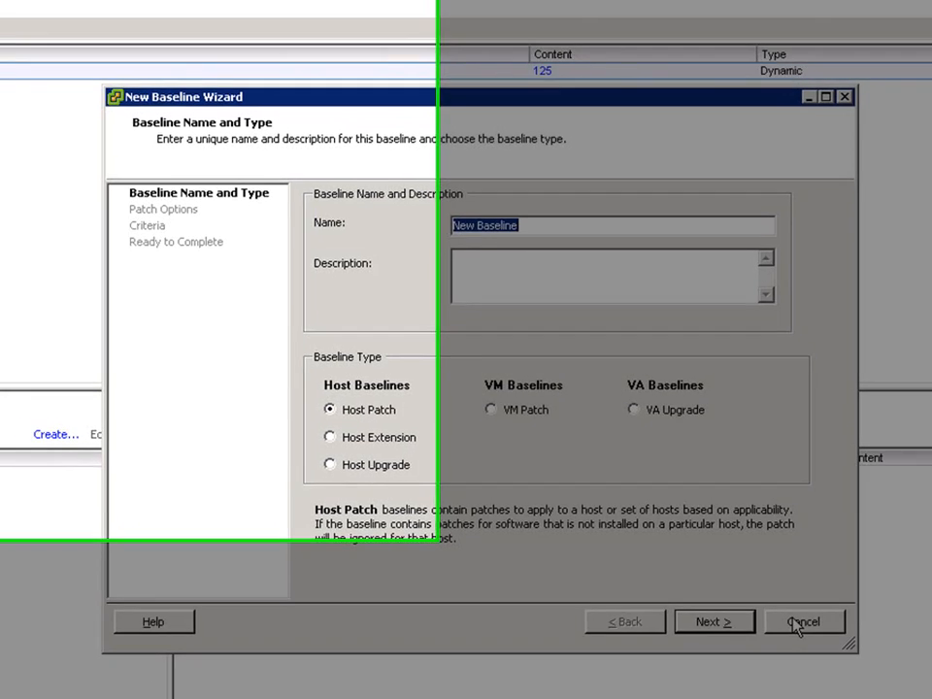
left_click(787, 620)
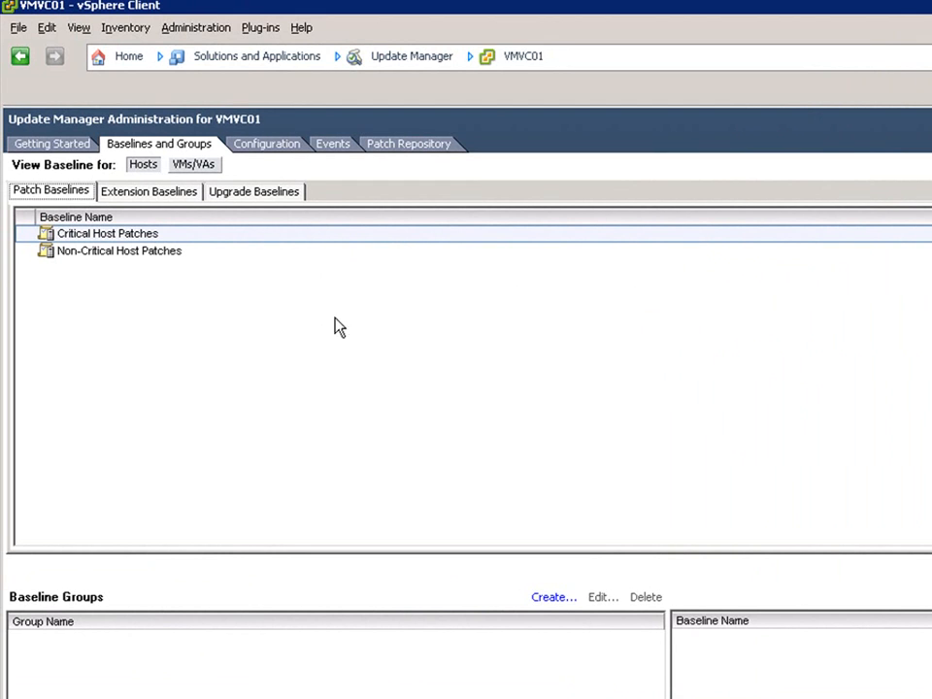
Open the Update Manager view of host esx01 in Hosts and Clusters and inspect its baseline Attach dialog without attaching anything.
left_click(133, 59)
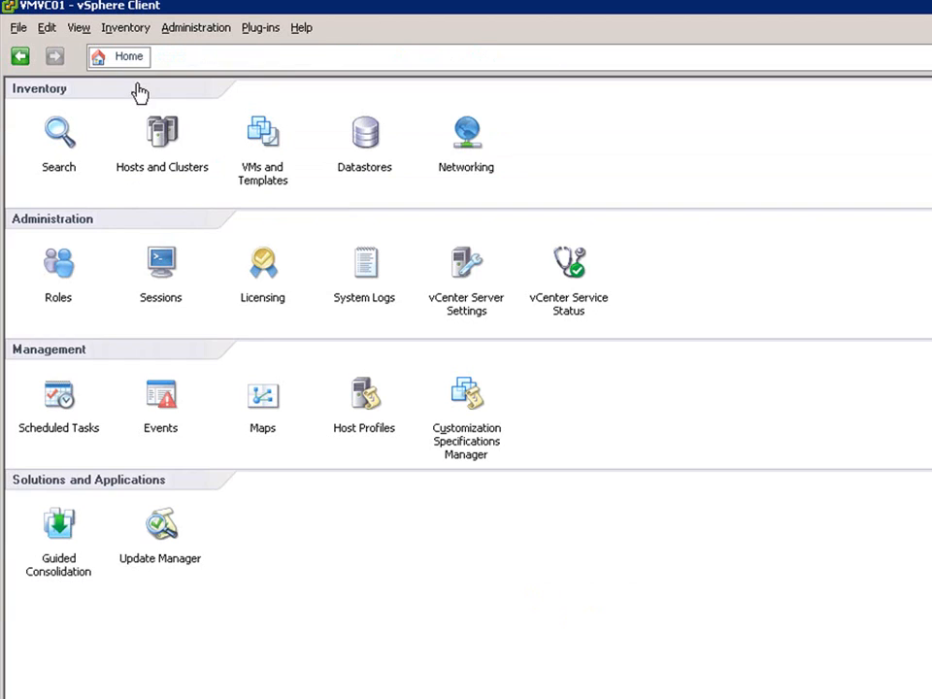
left_click(161, 173)
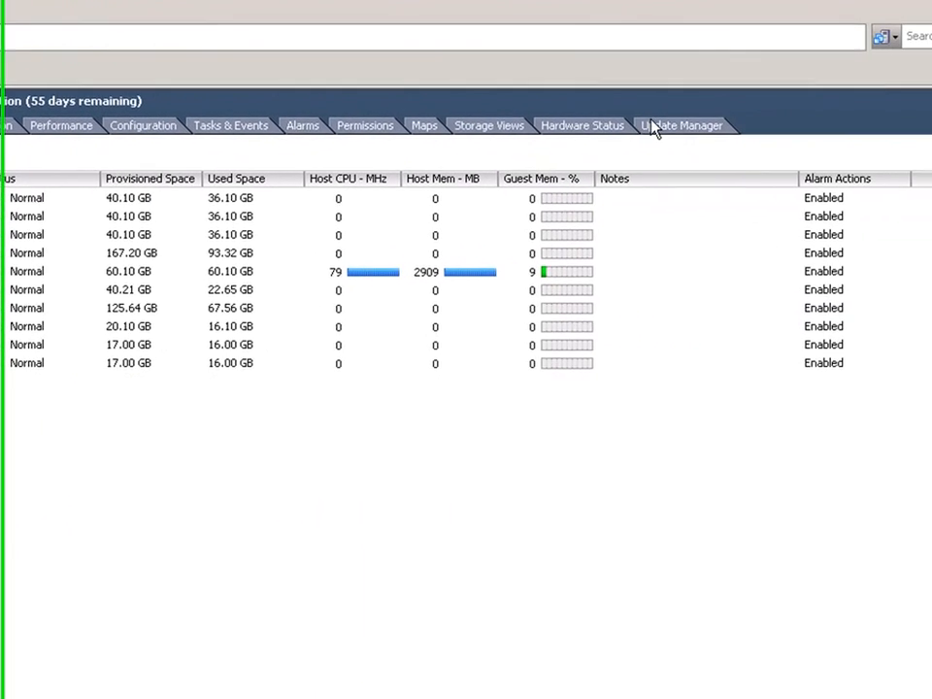
left_click(668, 128)
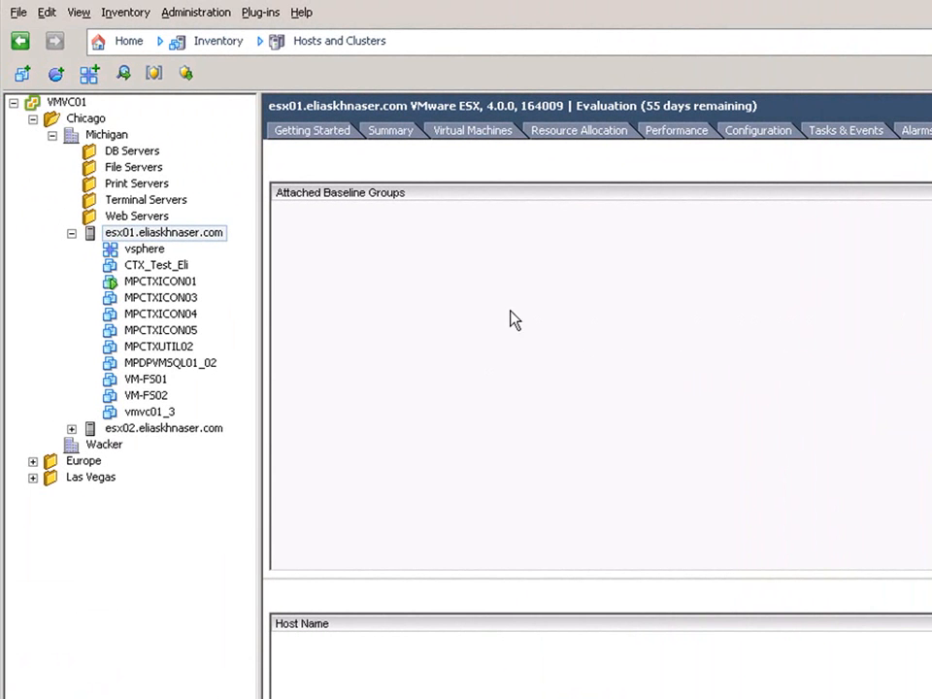
right_click(511, 319)
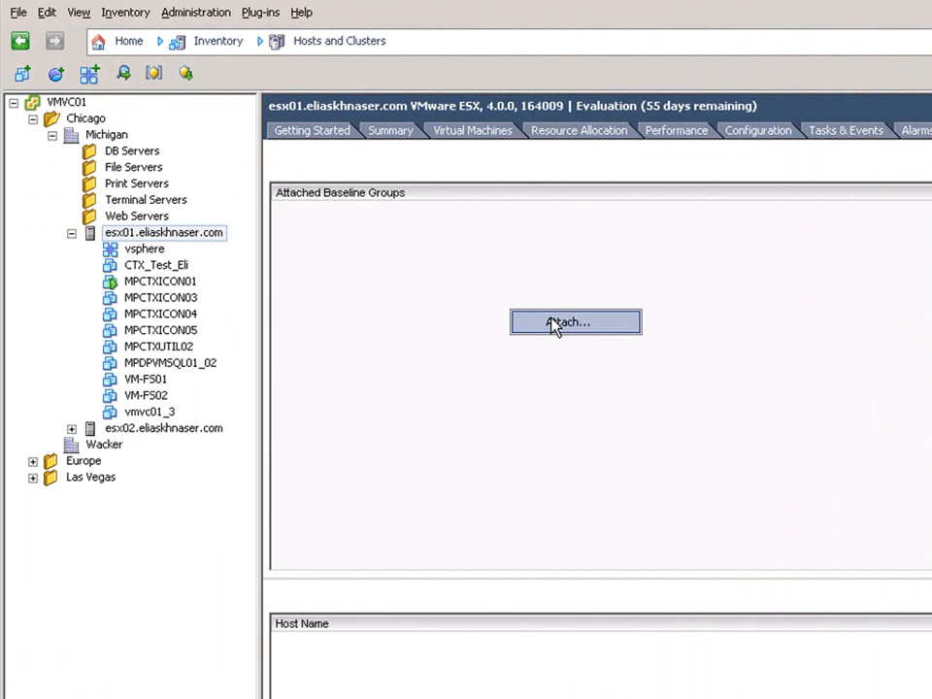
left_click(554, 323)
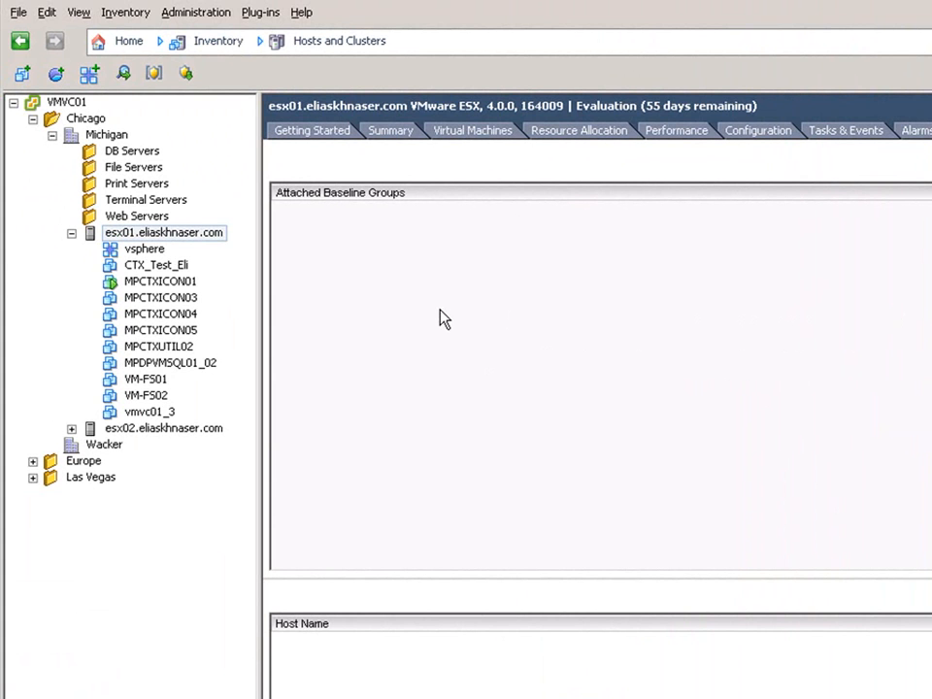
Attach the Critical Host Patches and Non-Critical Host Patches baselines to the Michigan datacenter.
right_click(104, 136)
left_click(103, 137)
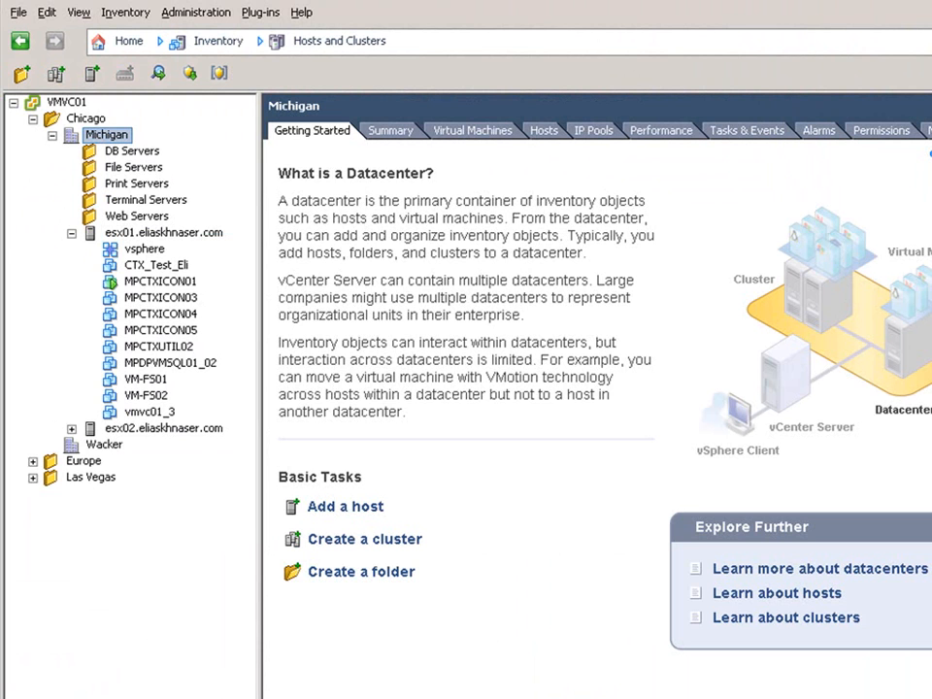
left_click(931, 130)
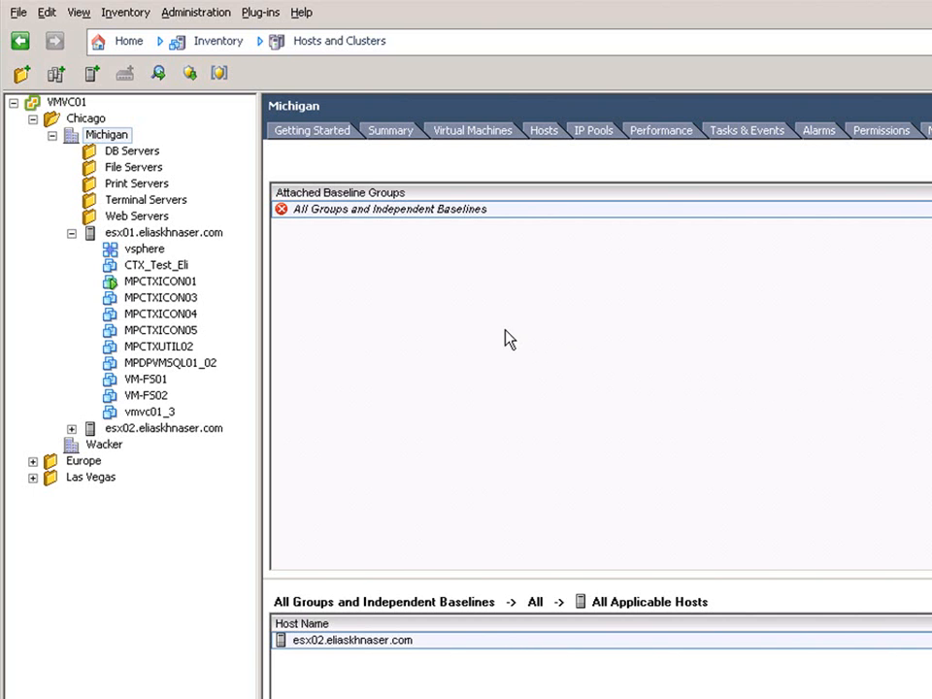
right_click(488, 289)
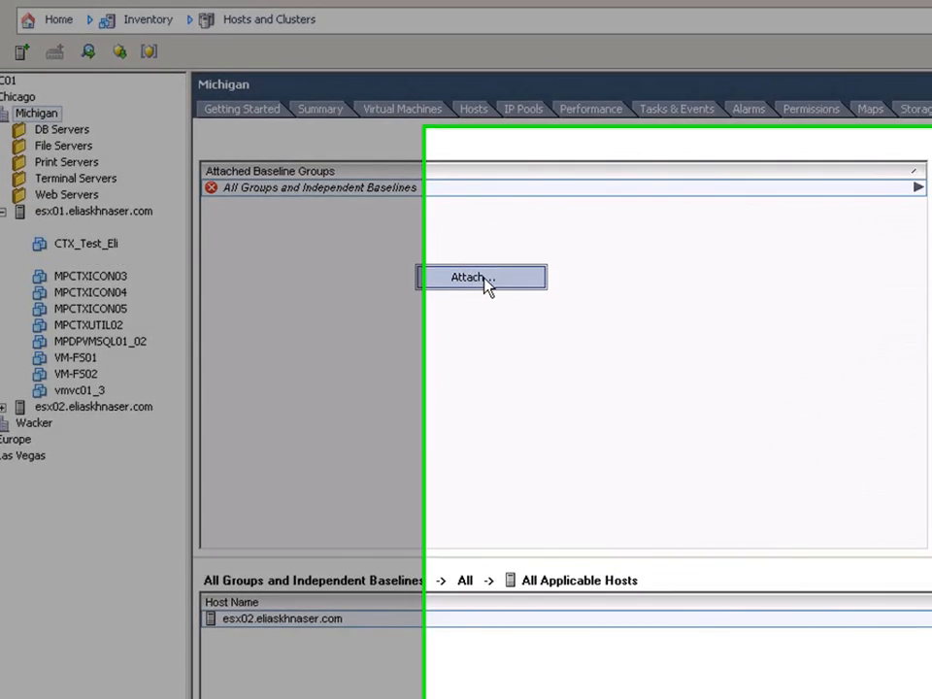
left_click(486, 279)
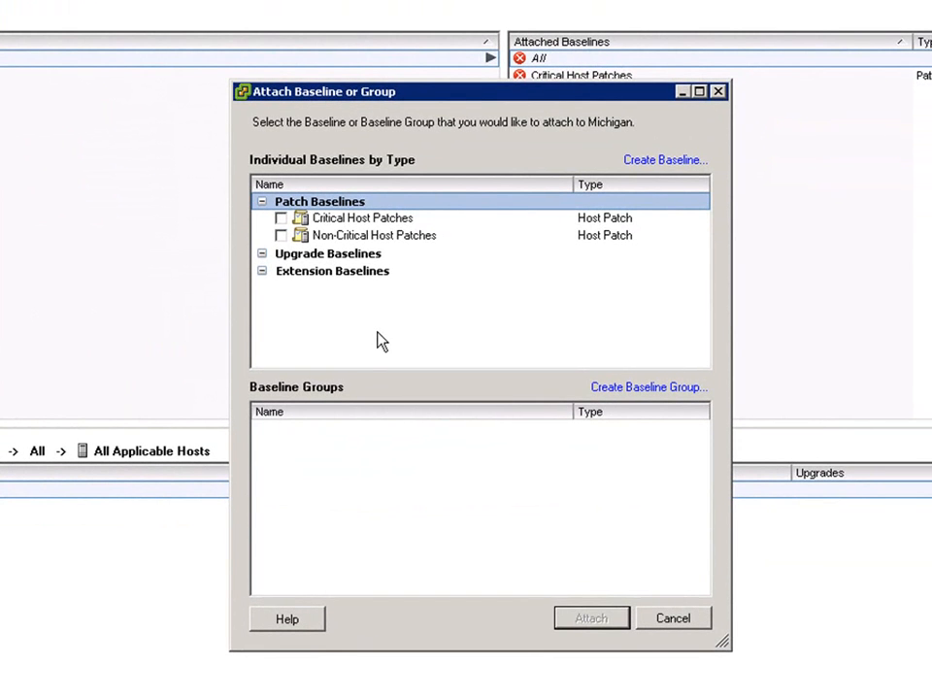
left_click(281, 218)
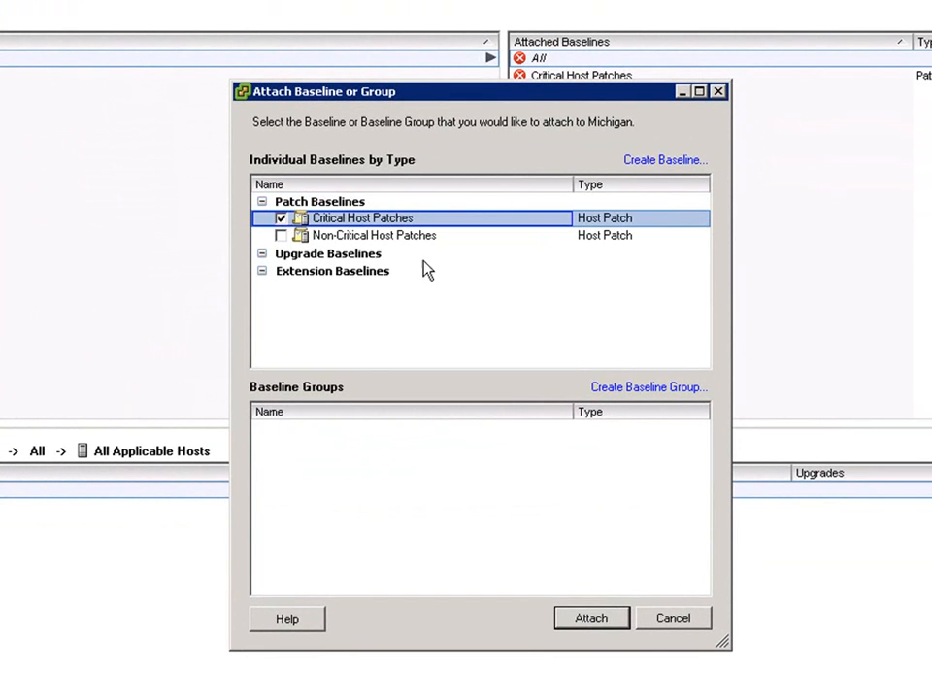
left_click(280, 236)
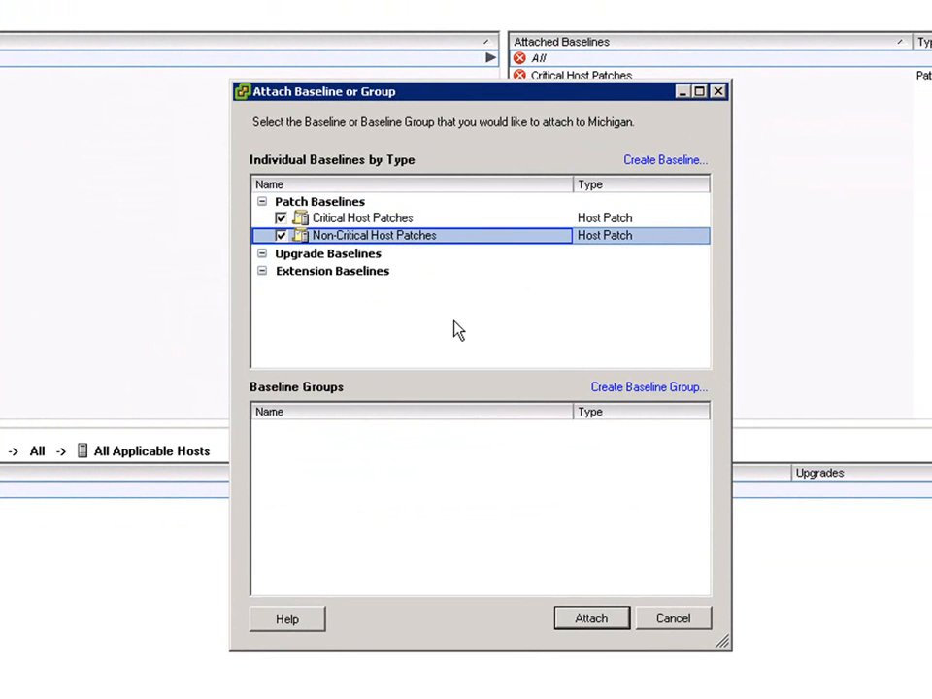
left_click(589, 619)
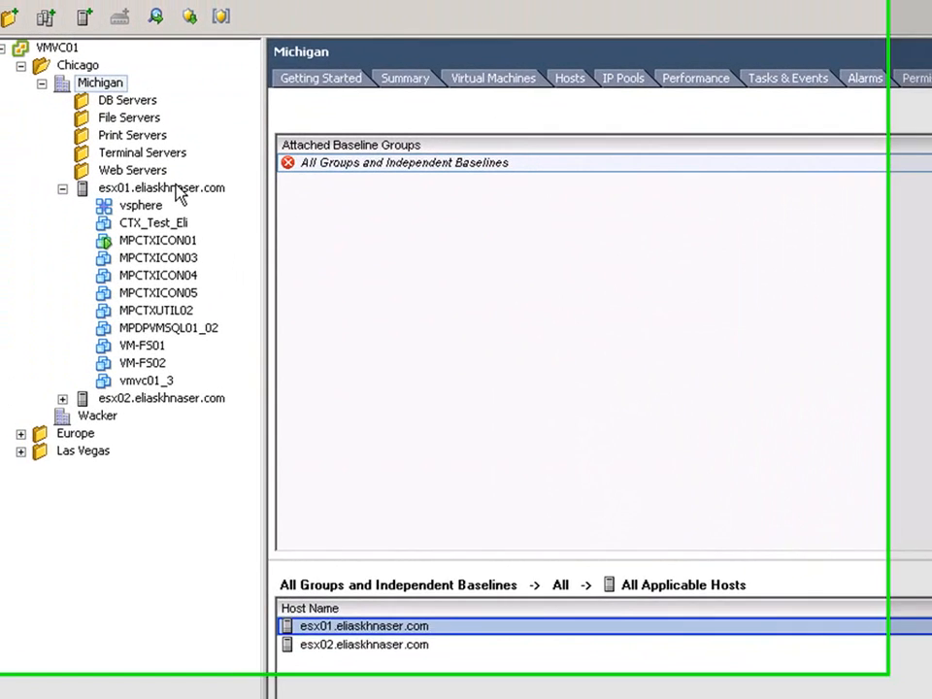
Scan host esx01 for patches and extensions as well as upgrades.
right_click(35, 105)
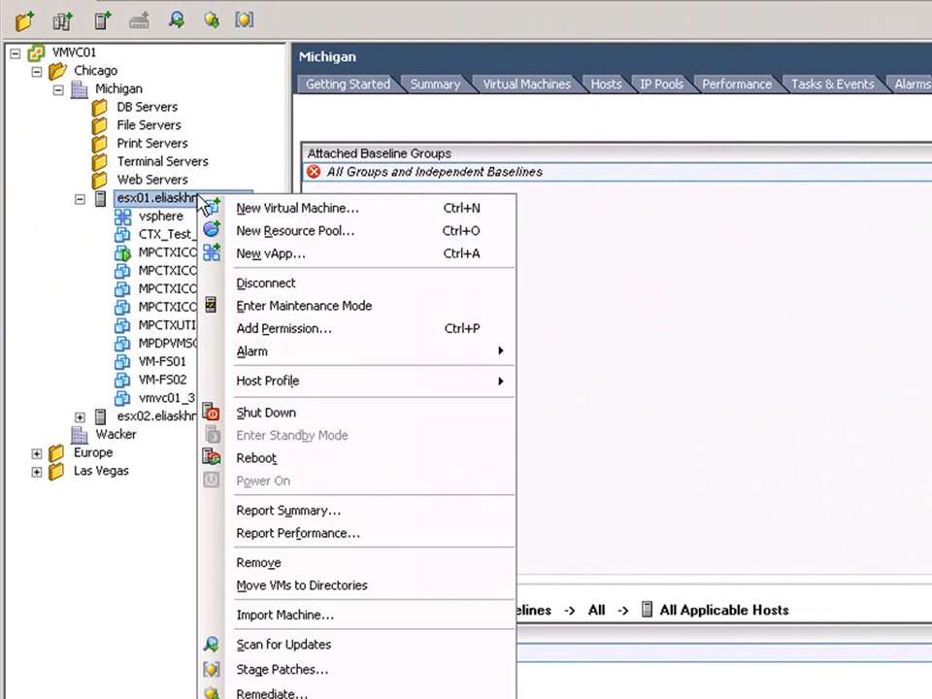
left_click(327, 649)
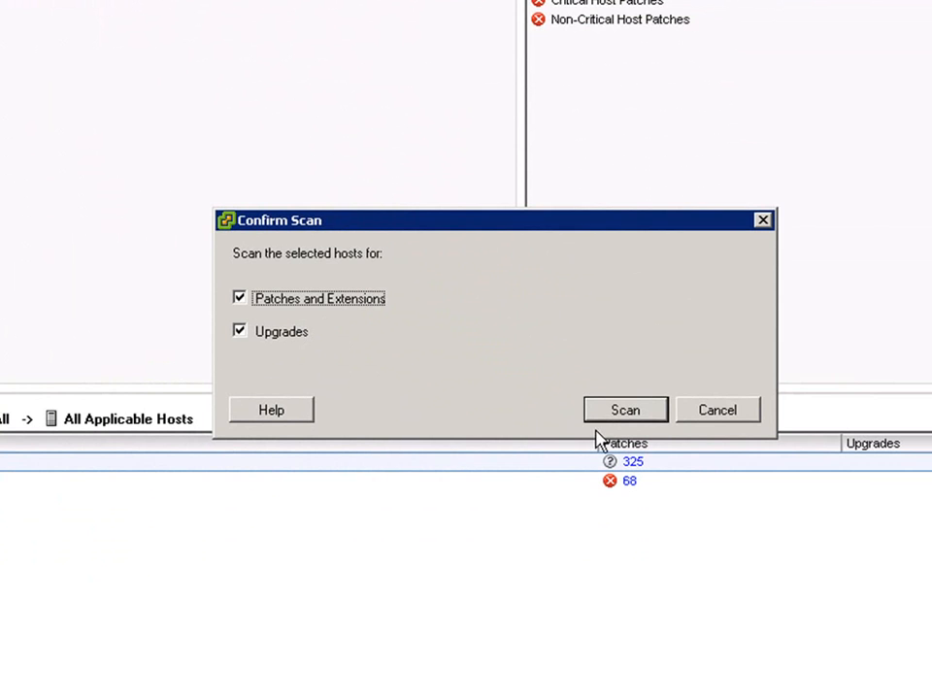
left_click(625, 411)
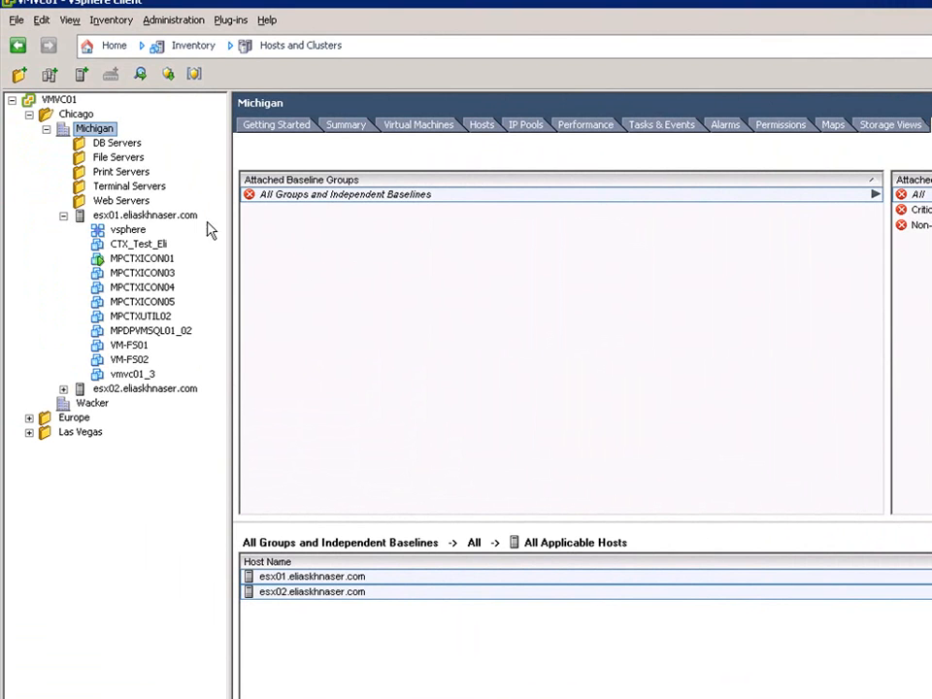
Remediate host esx02 immediately with both host patch baselines and all listed patches, retrying on failure every 30 minutes up to 3 times.
right_click(142, 217)
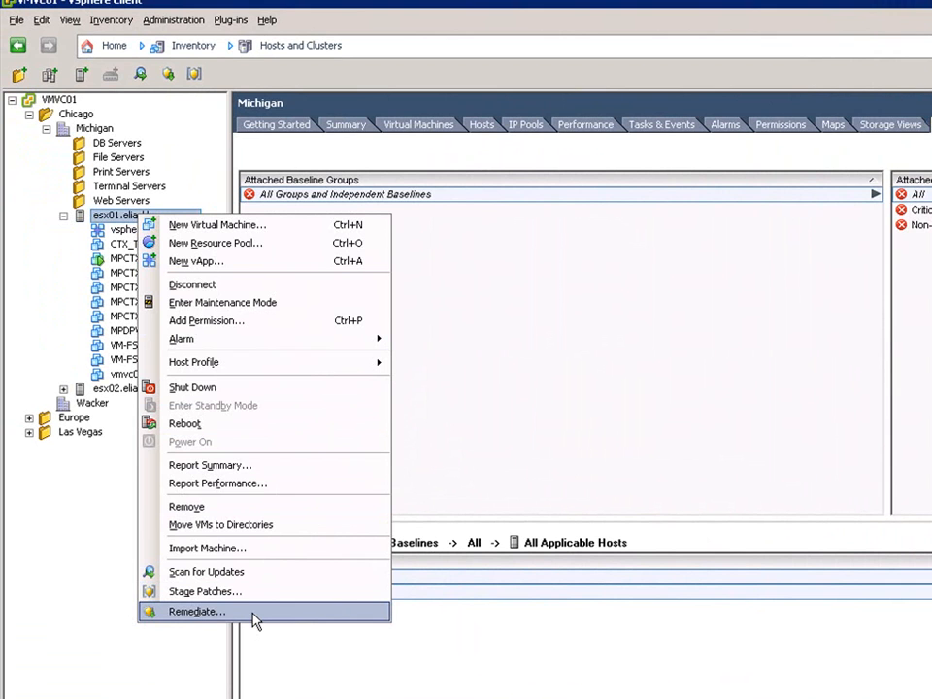
left_click(506, 405)
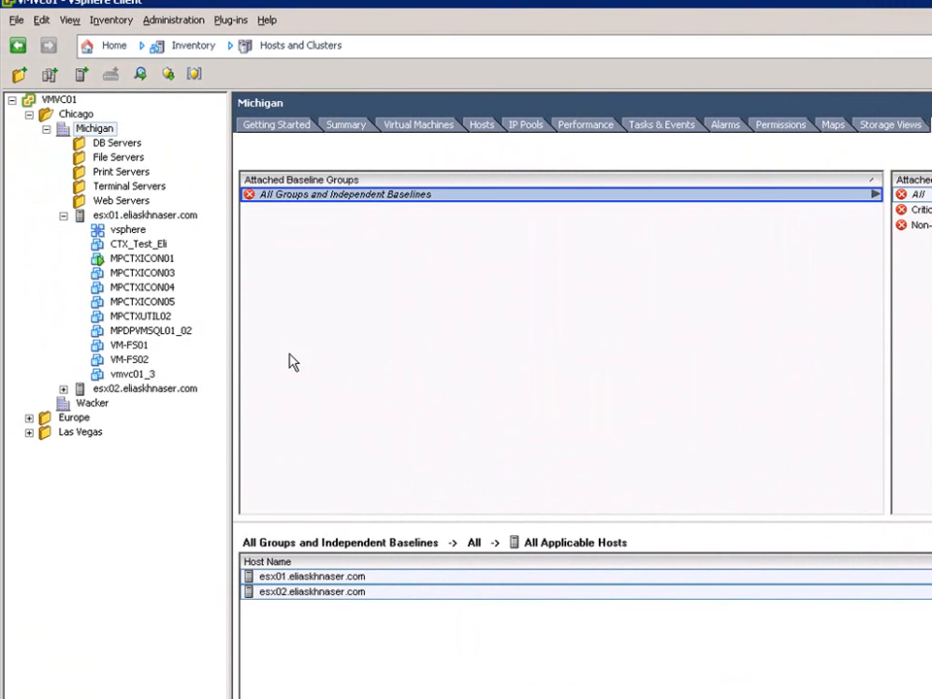
right_click(171, 392)
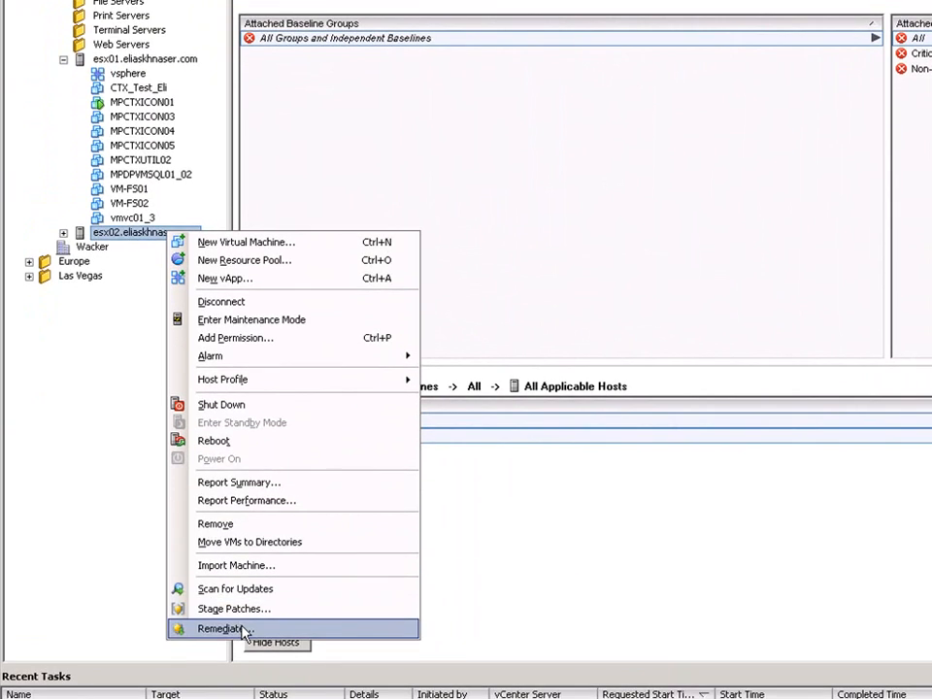
left_click(239, 628)
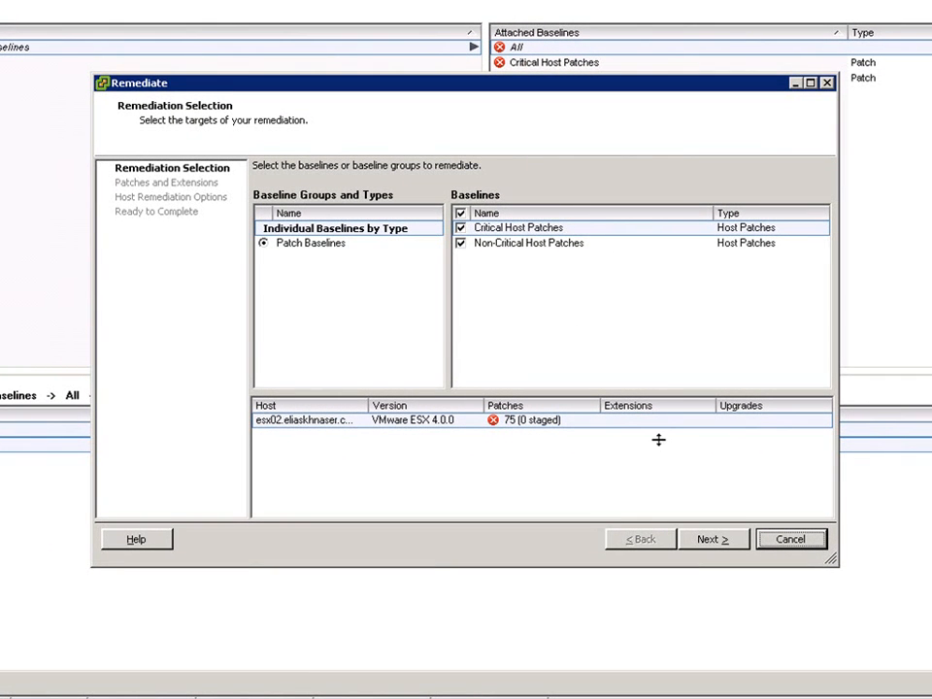
left_click(708, 540)
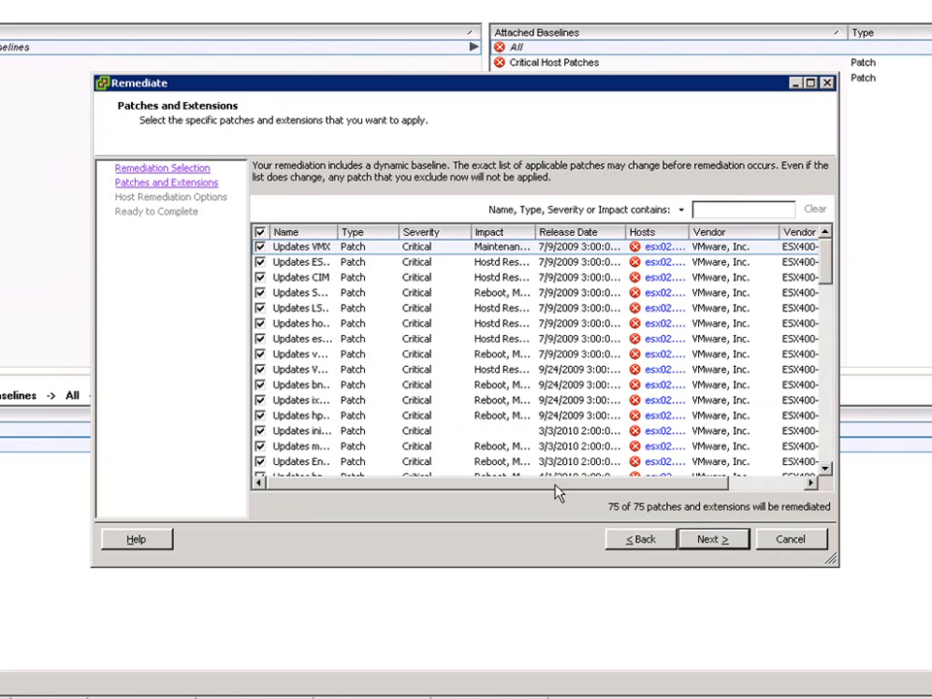
left_click(711, 540)
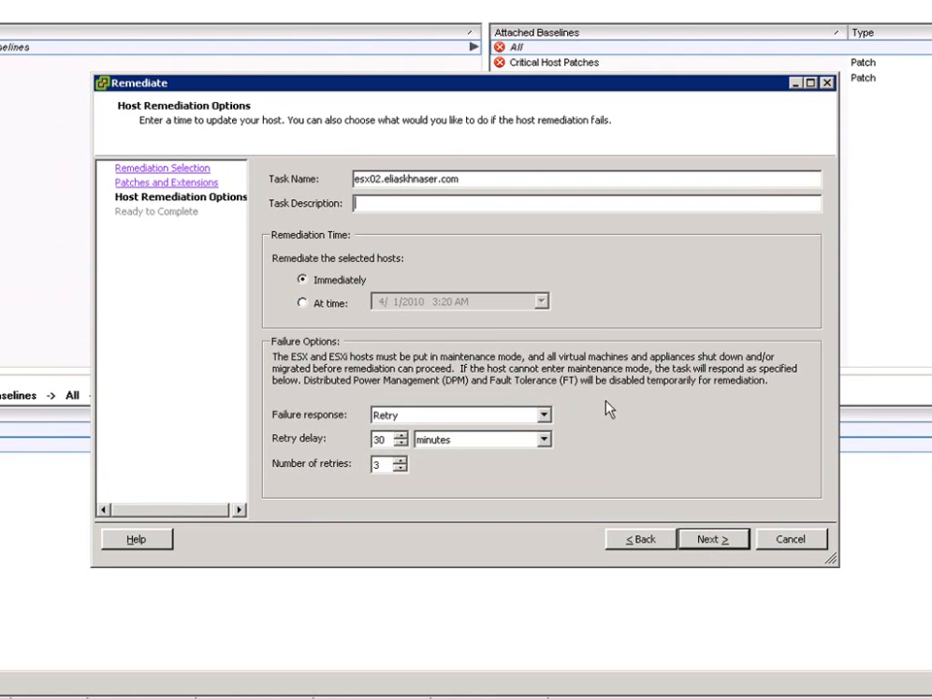
left_click(720, 549)
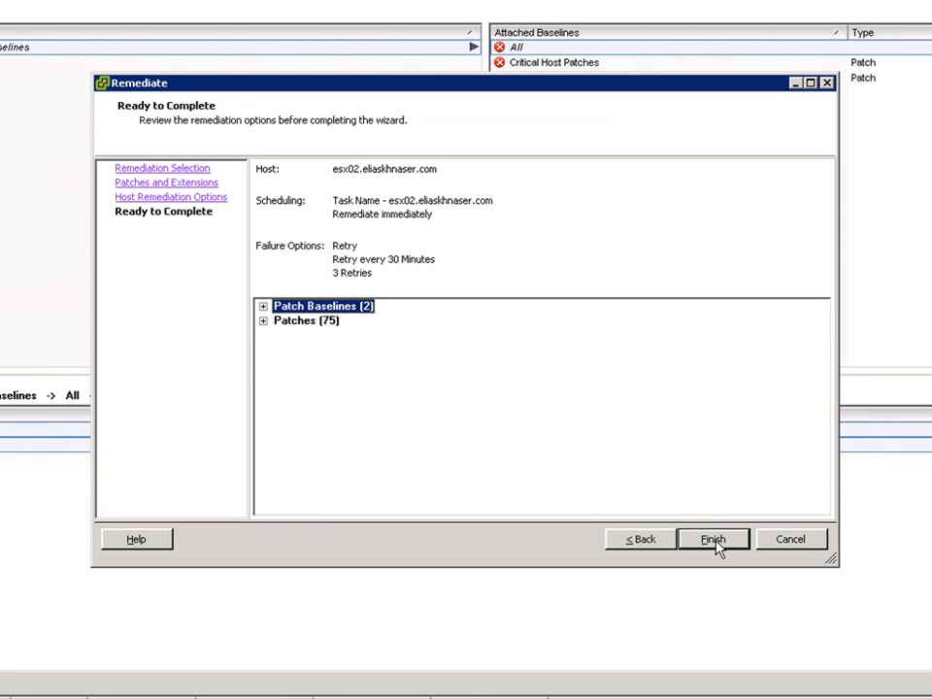
left_click(715, 542)
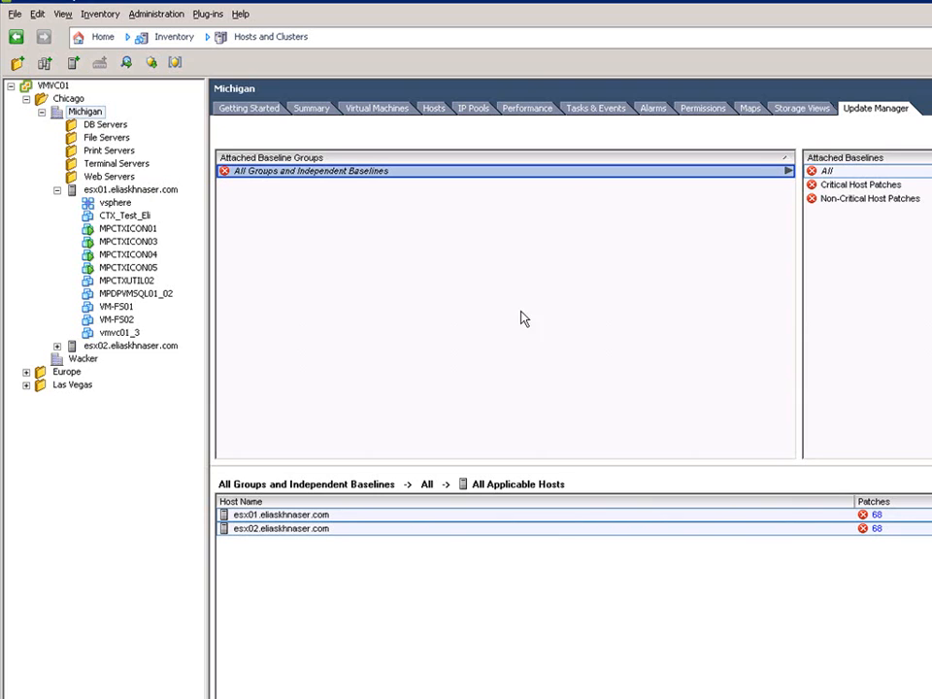
right_click(143, 190)
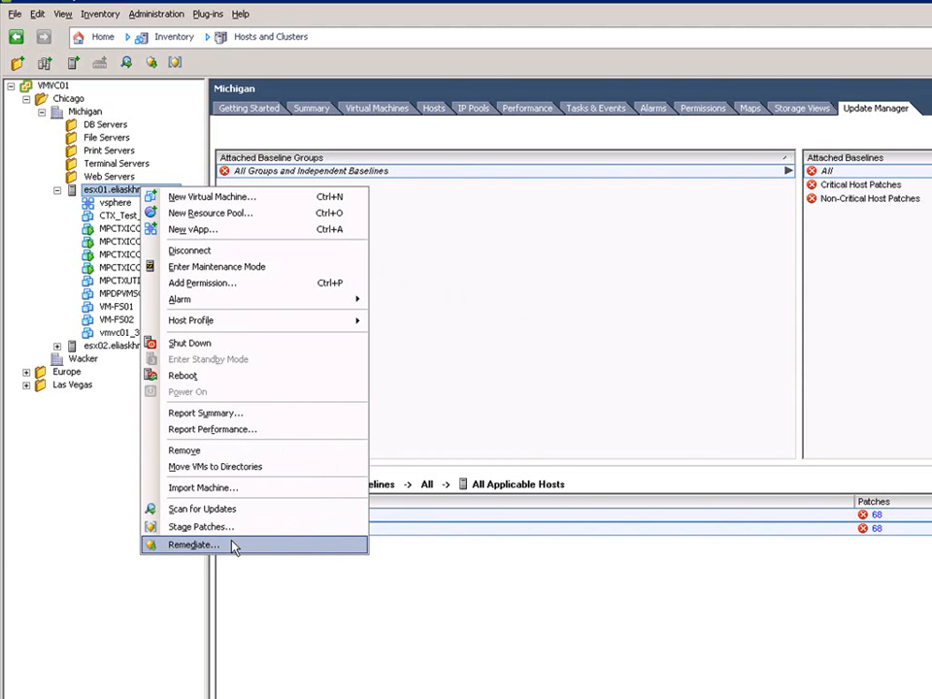
left_click(412, 368)
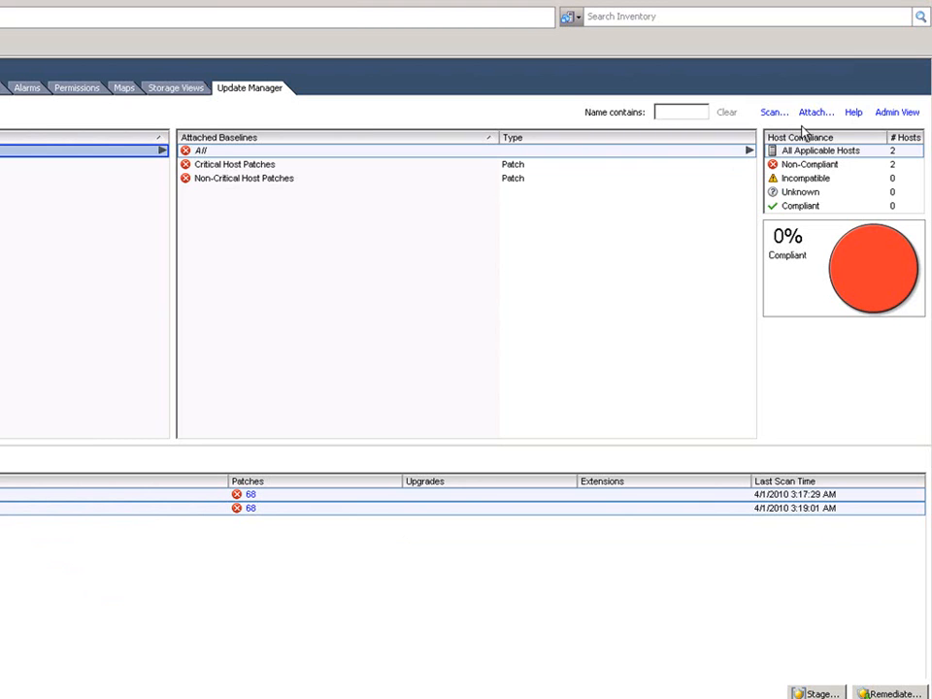
left_click(896, 115)
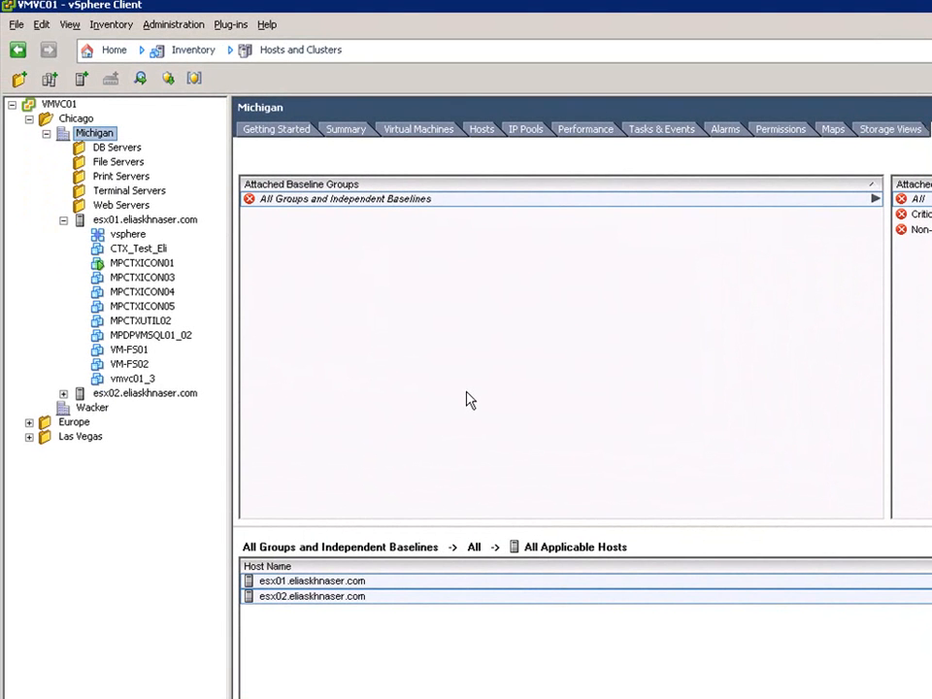
Open the Update Manager view of the VM_Upgrades folder in the VMs and Templates inventory.
left_click(113, 51)
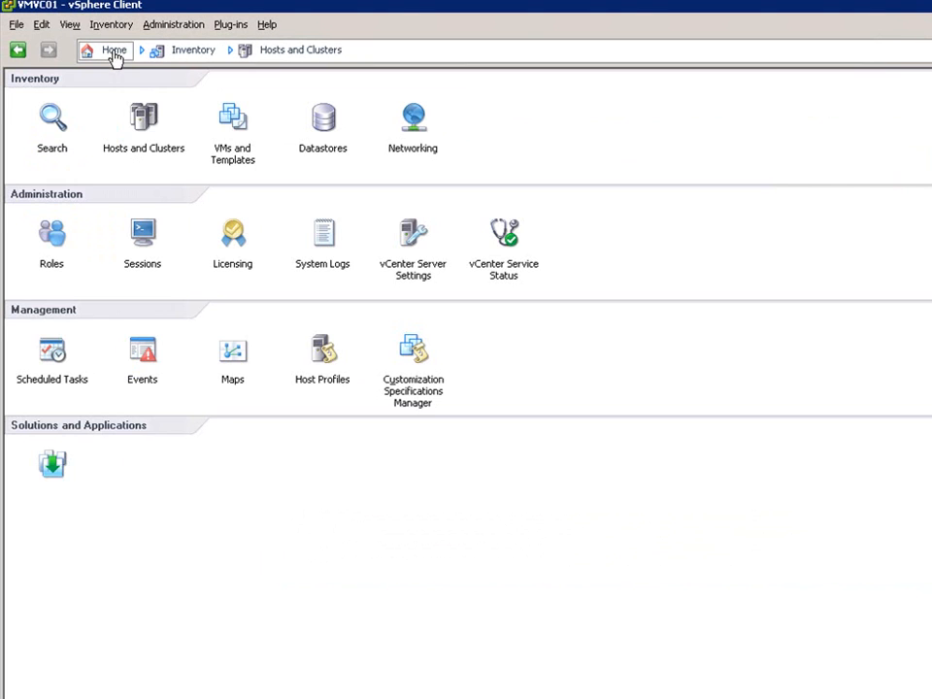
left_click(234, 145)
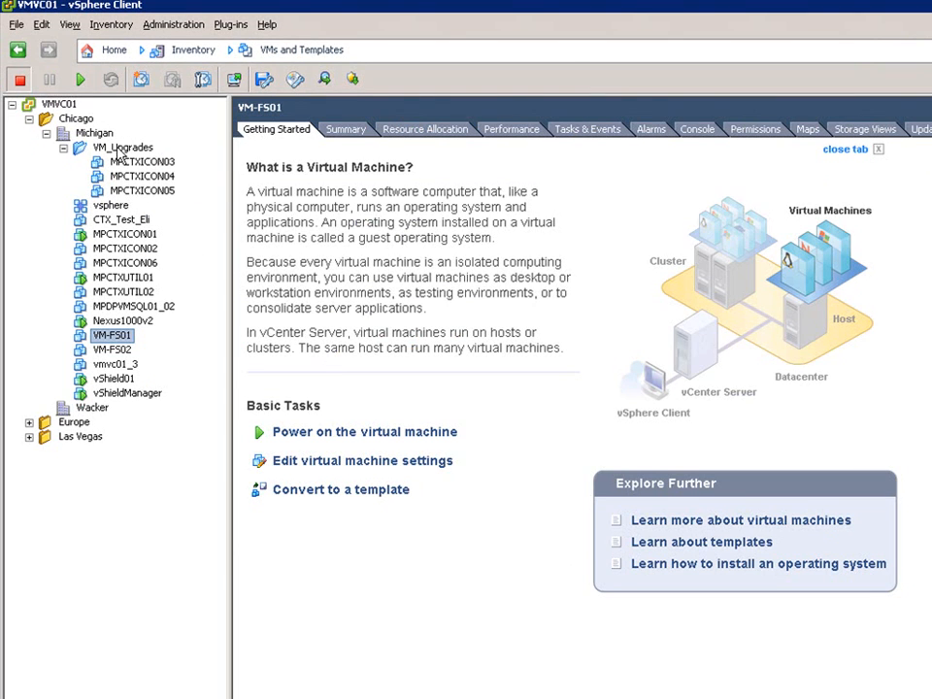
left_click(122, 150)
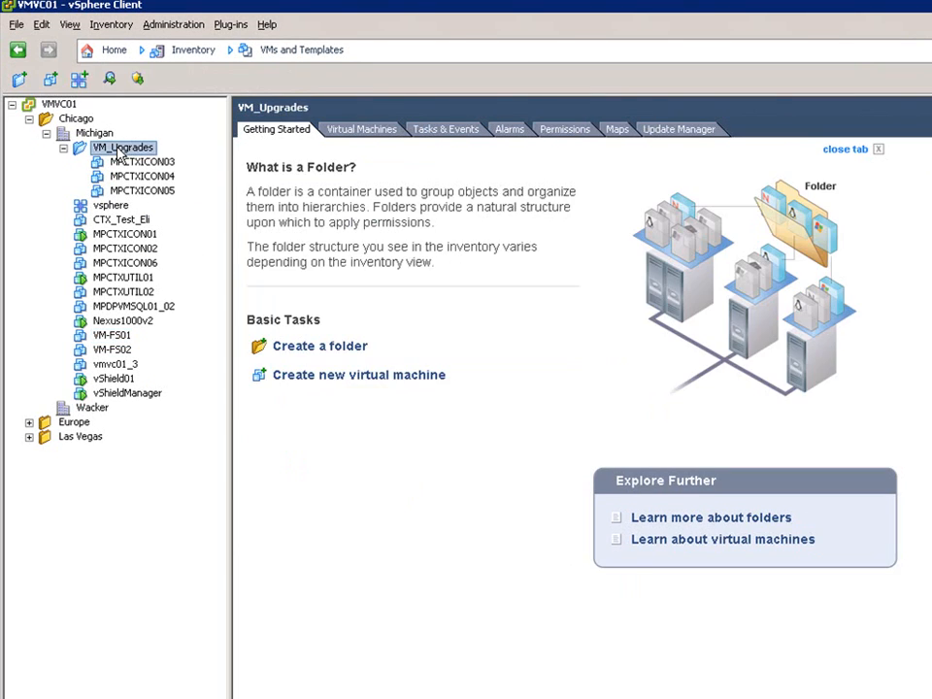
left_click(660, 132)
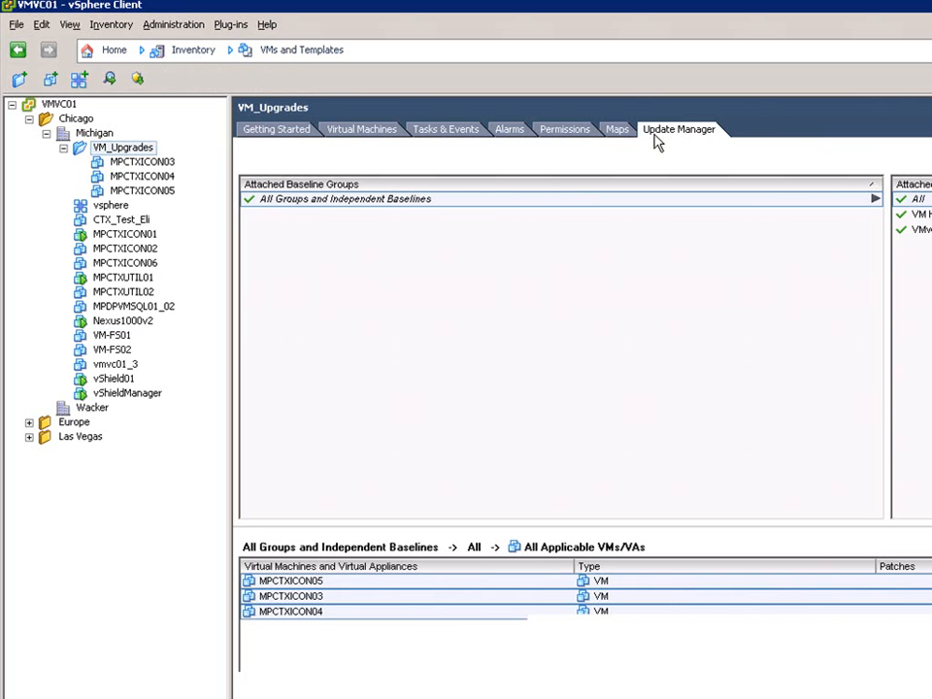
Attach the Critical VM Patches and Non-Critical VM Patches baselines to VM_Upgrades and scan its VMs for patches and all upgrade types.
right_click(466, 271)
left_click(509, 279)
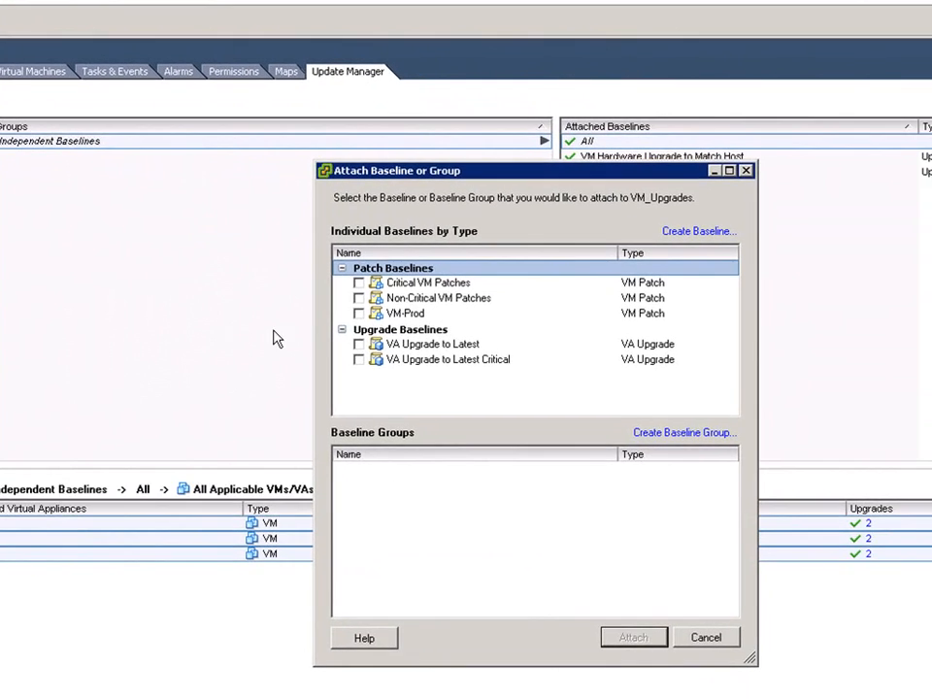
left_click(359, 282)
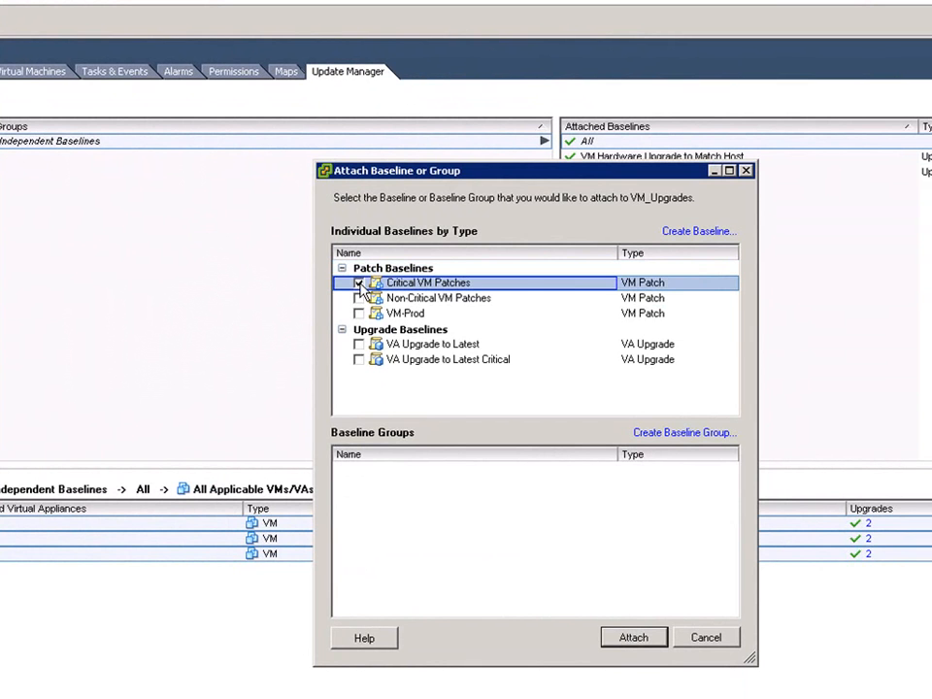
left_click(358, 298)
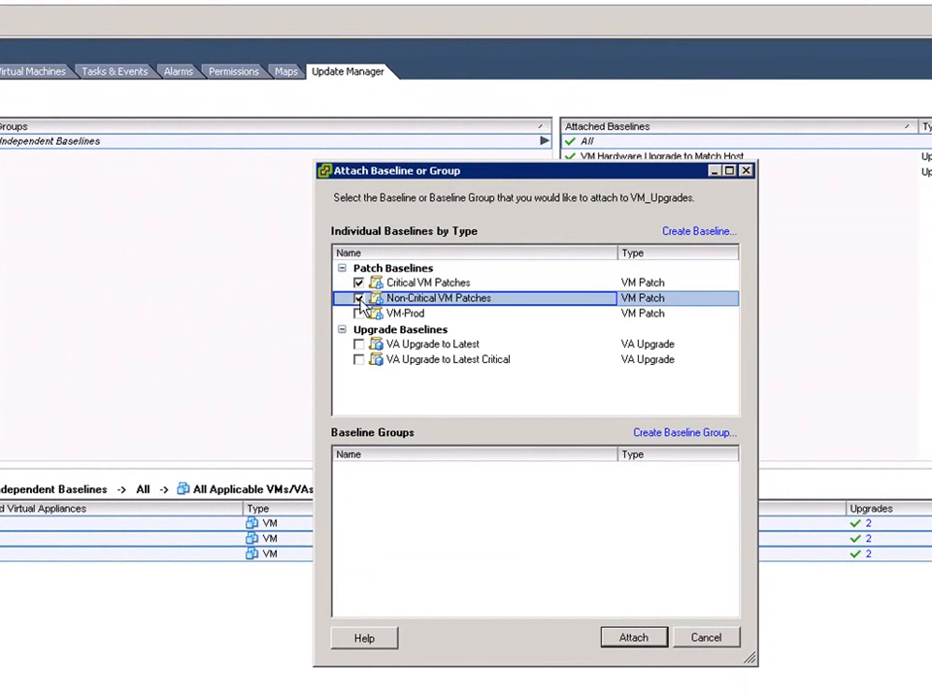
left_click(633, 638)
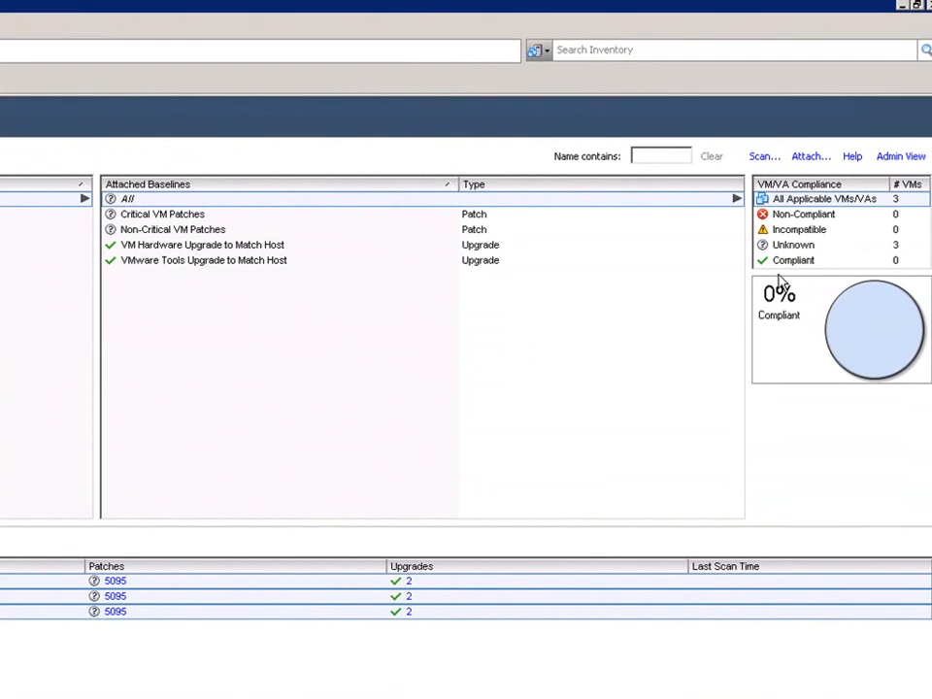
left_click(763, 161)
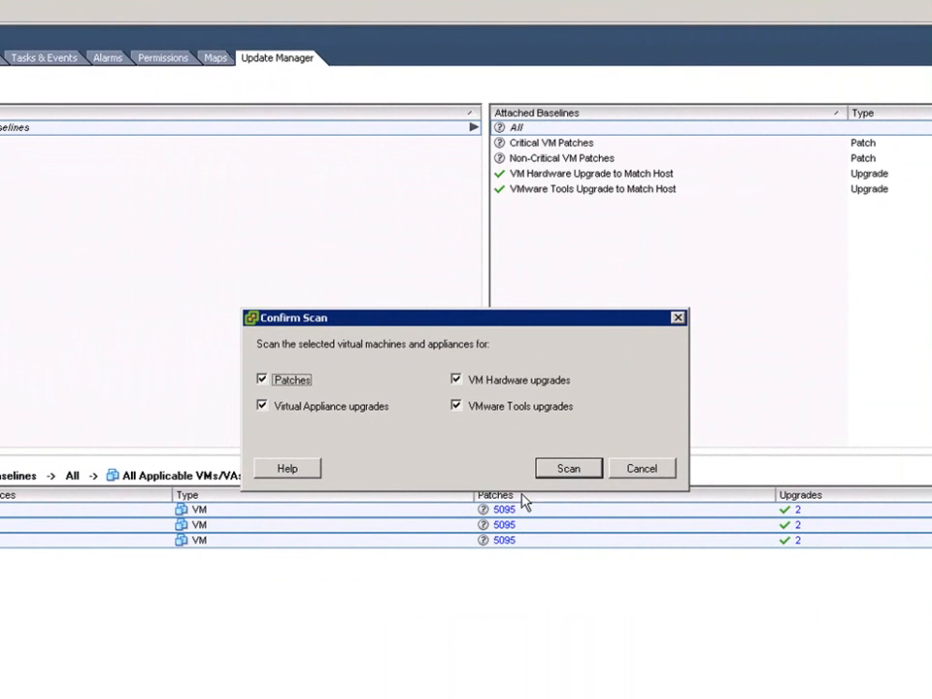
left_click(566, 472)
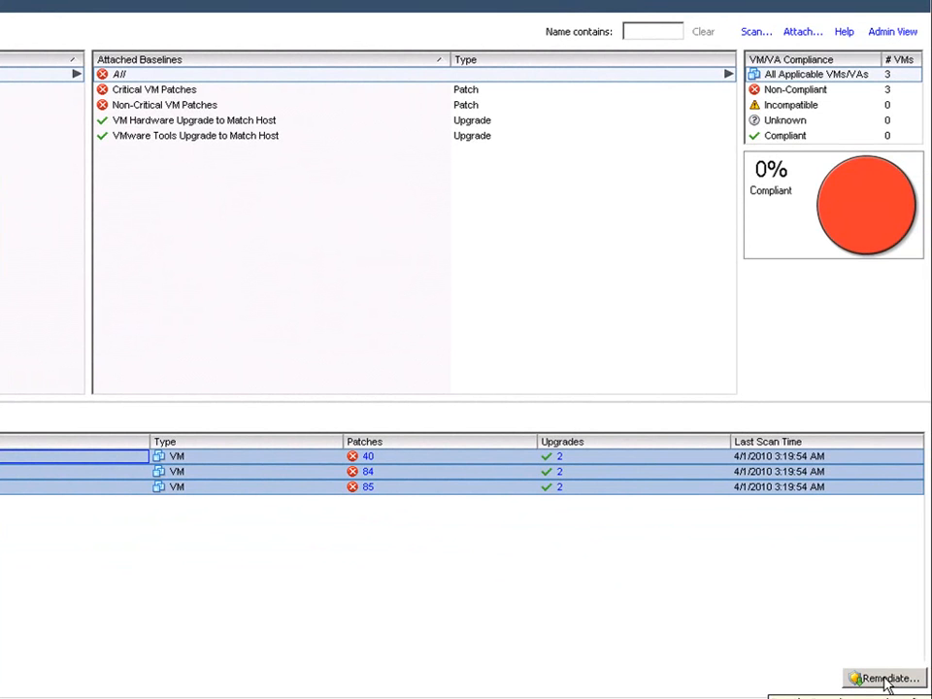
Set up remediation of the VM_Upgrades machines with both VM patch baselines and all listed patches, applied immediately for every power state.
left_click(886, 680)
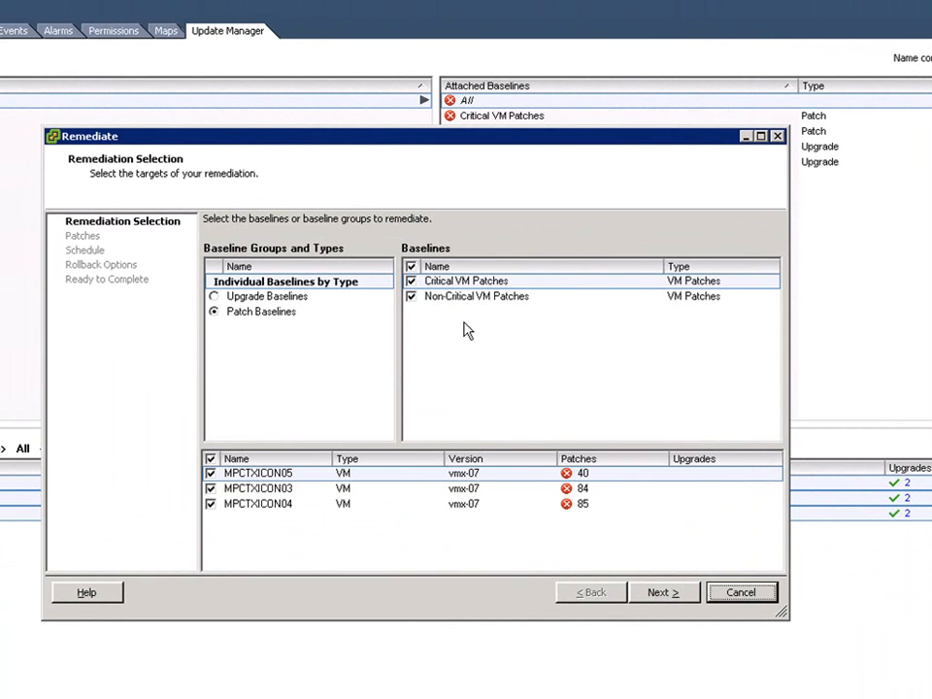
left_click(269, 510)
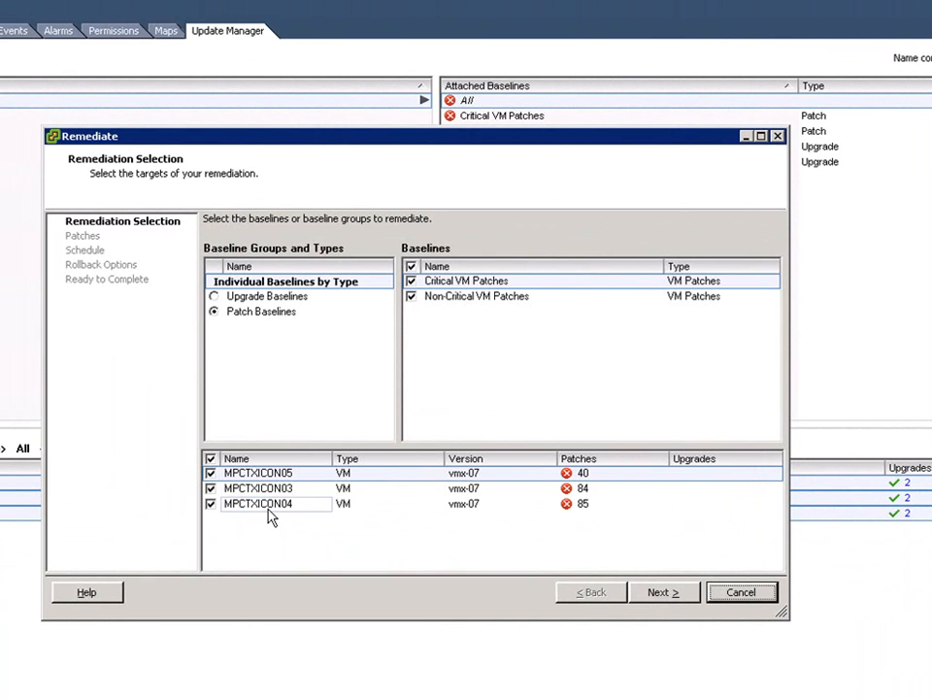
left_click(662, 594)
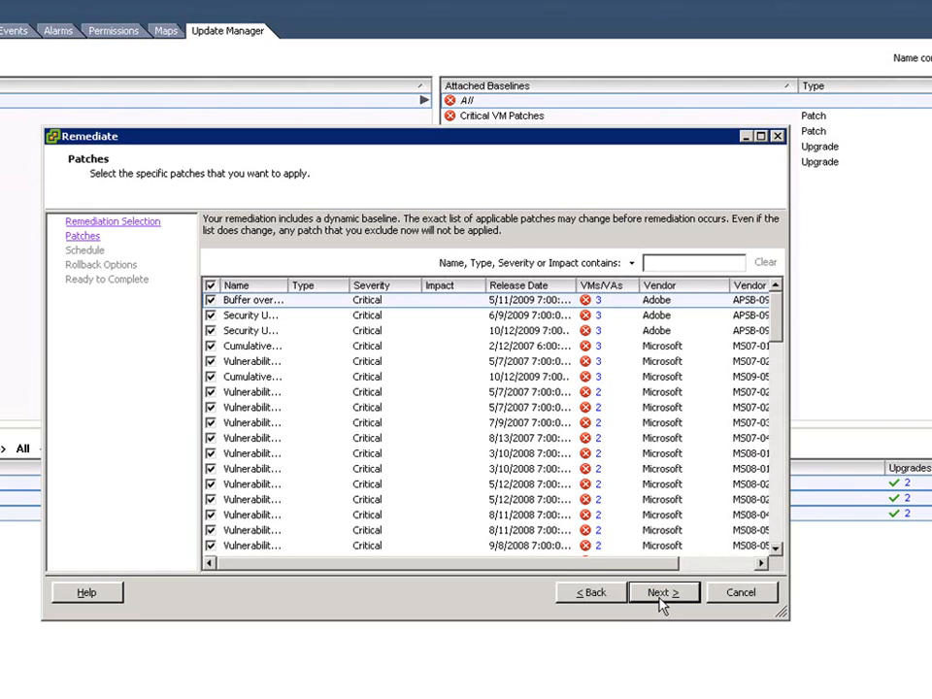
left_click(662, 596)
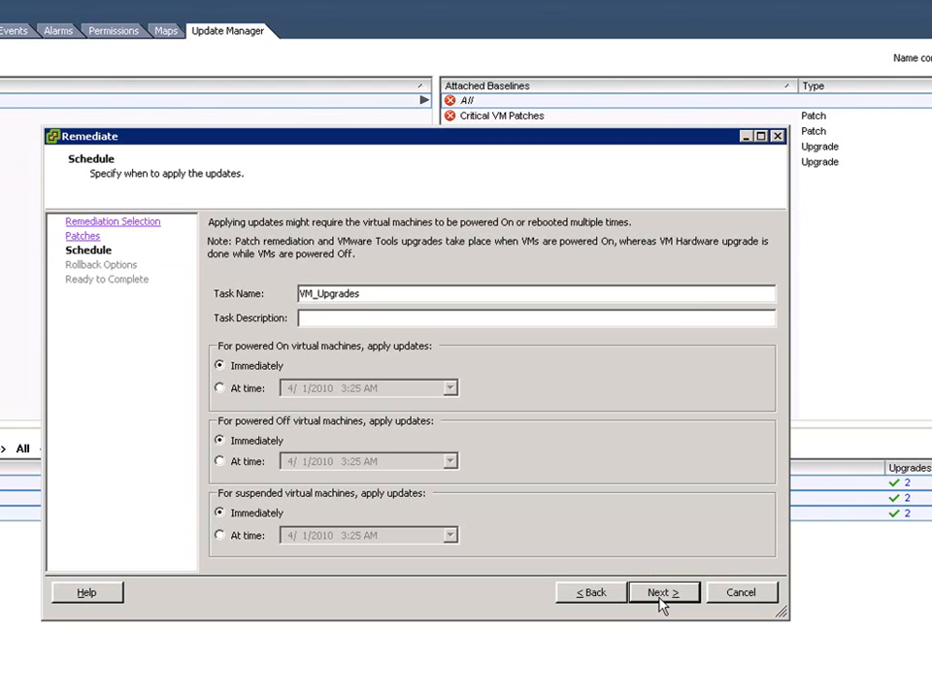
left_click(661, 596)
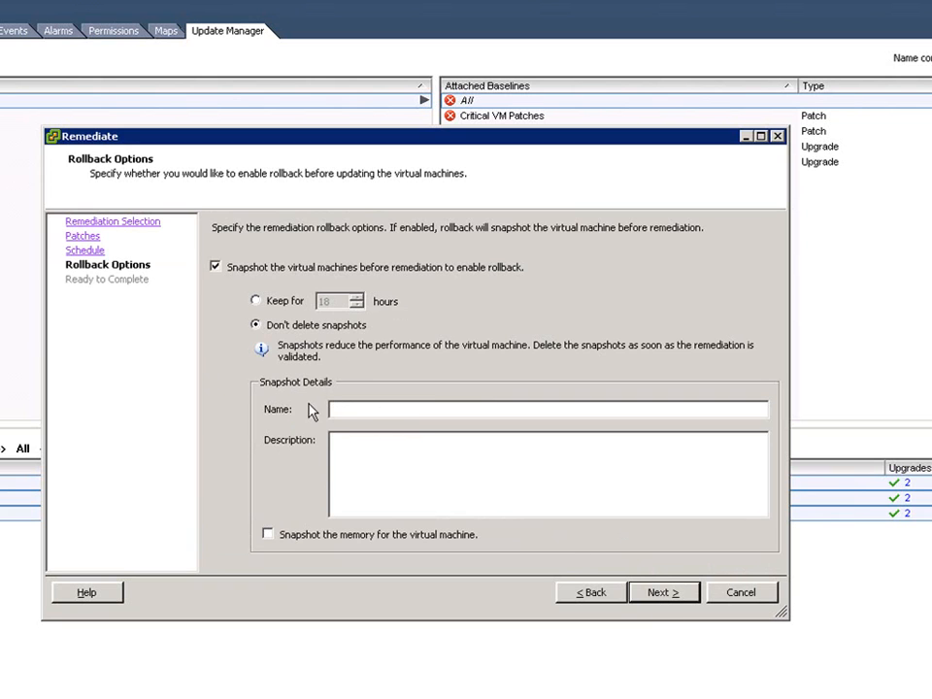
Include VM memory in the rollback snapshots, keep them for 1 hour, and start the VM_Upgrades remediation.
left_click(439, 537)
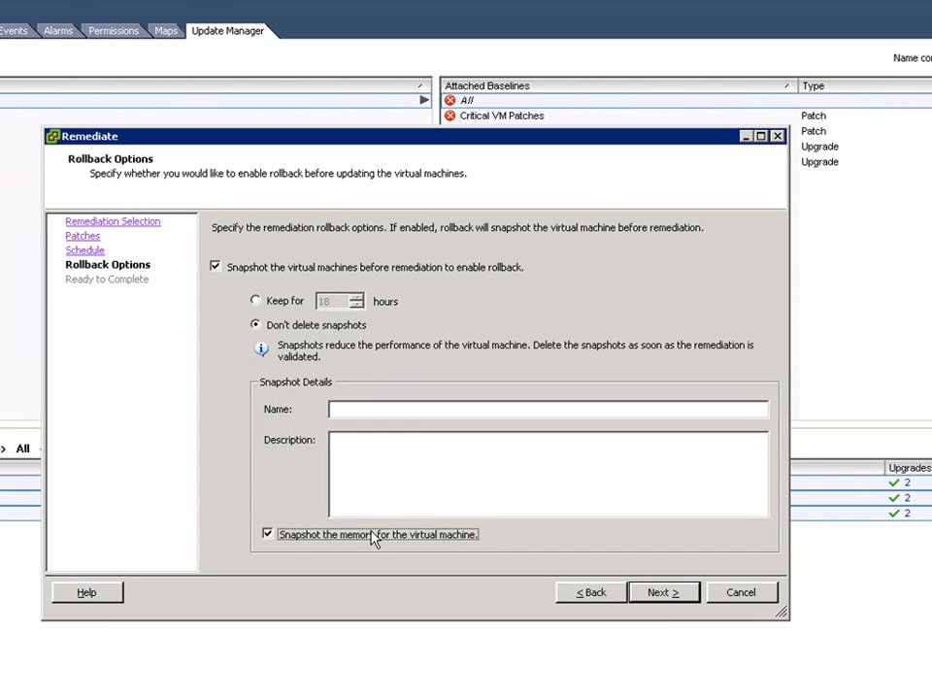
left_click(280, 303)
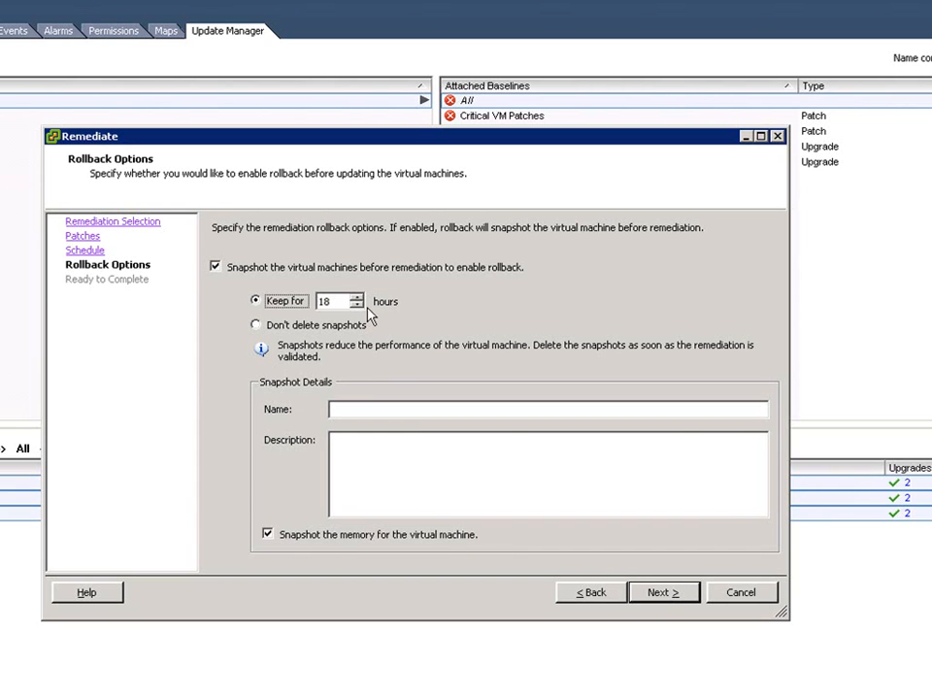
left_click(357, 305)
left_click(358, 305)
left_click(358, 306)
left_click(357, 306)
left_click(357, 306)
left_click(358, 306)
left_click(359, 304)
left_click(666, 600)
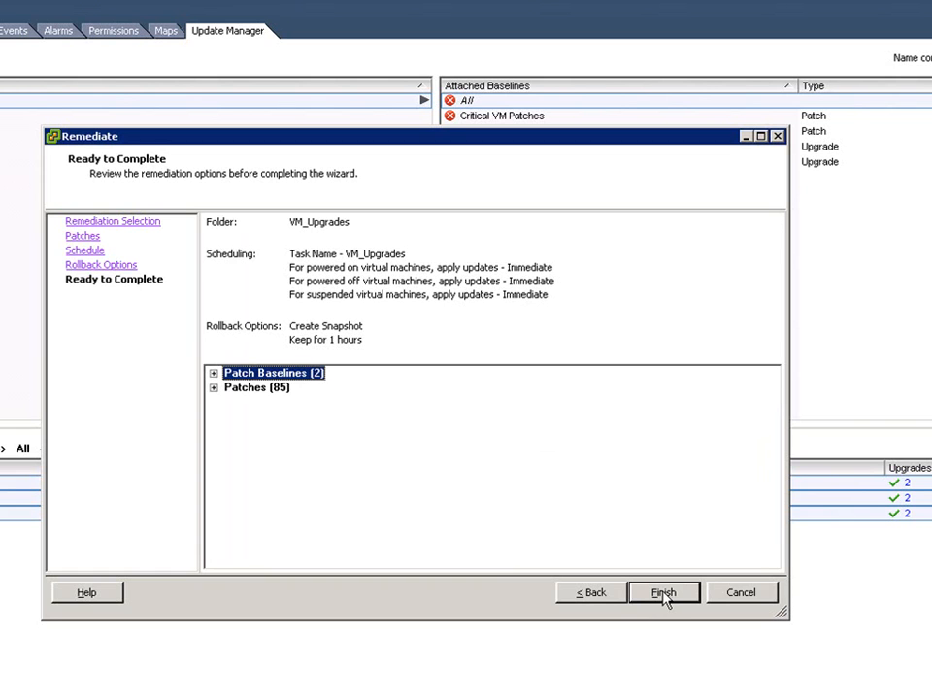
left_click(663, 593)
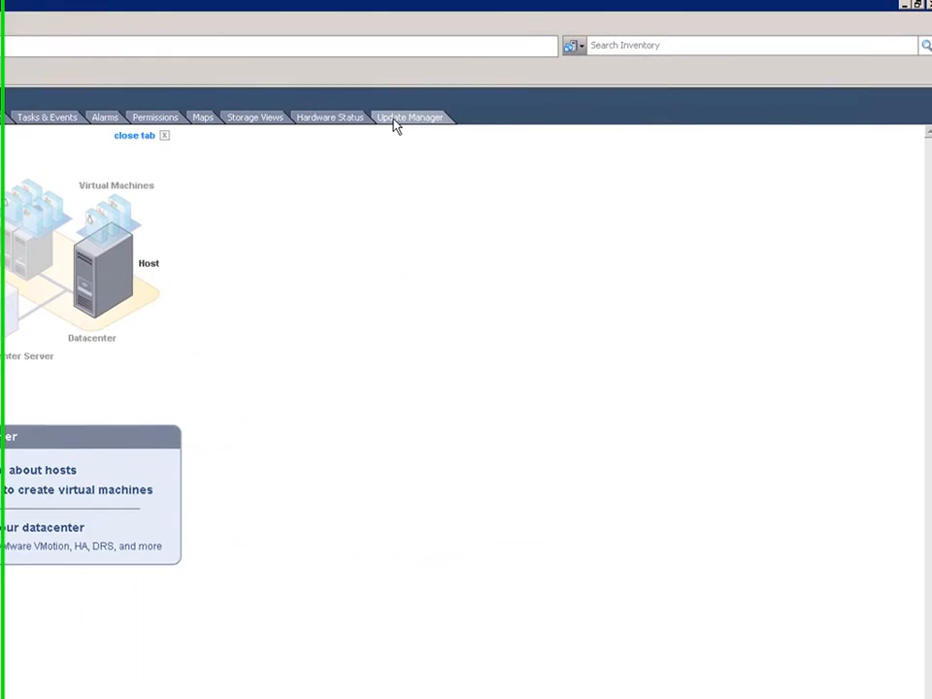
Open the selected host's Update Manager view to check its compliance with the attached patch baselines.
left_click(832, 116)
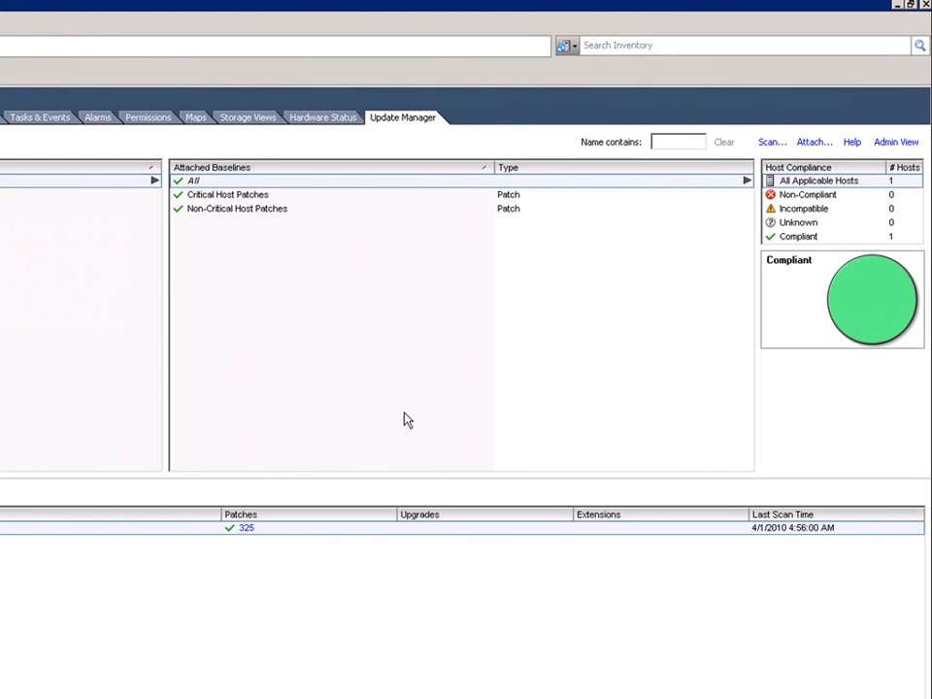
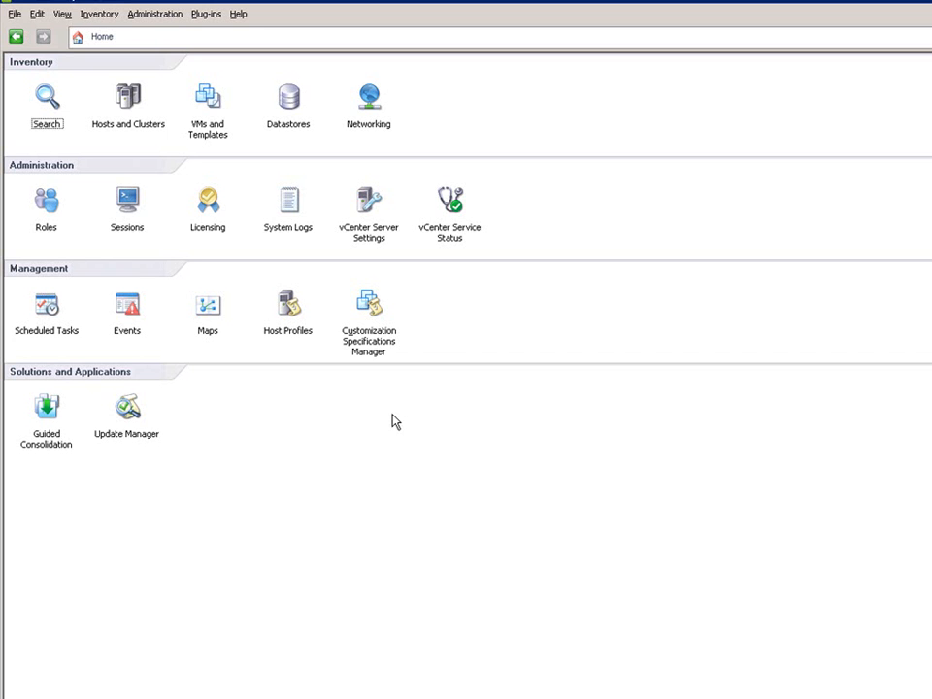
Create a host profile named "Gold Host Profile" from host esx01 in the Hosts and Clusters inventory.
left_click(130, 124)
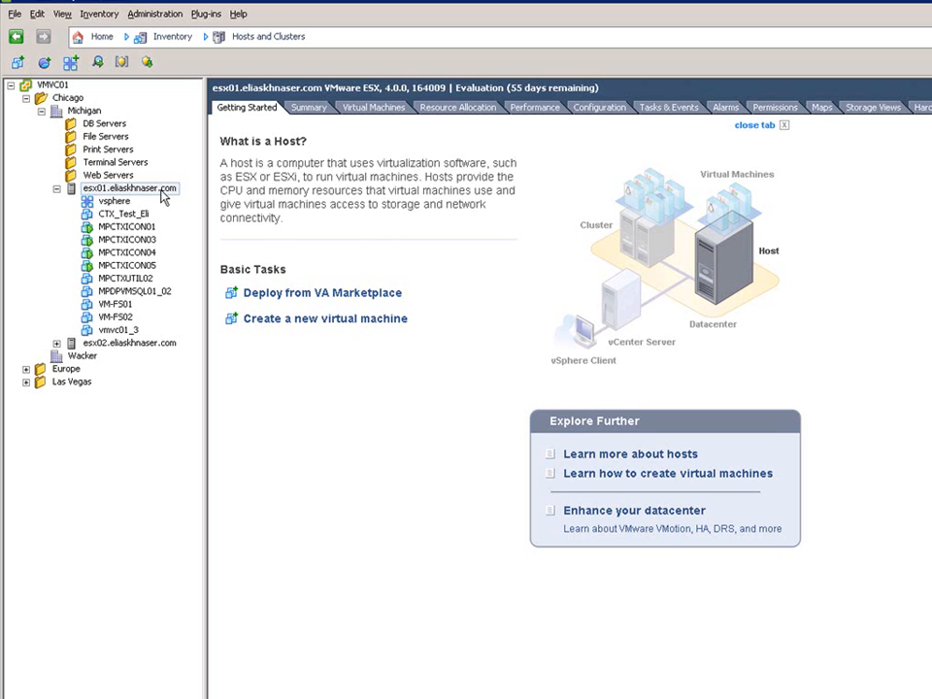
right_click(165, 189)
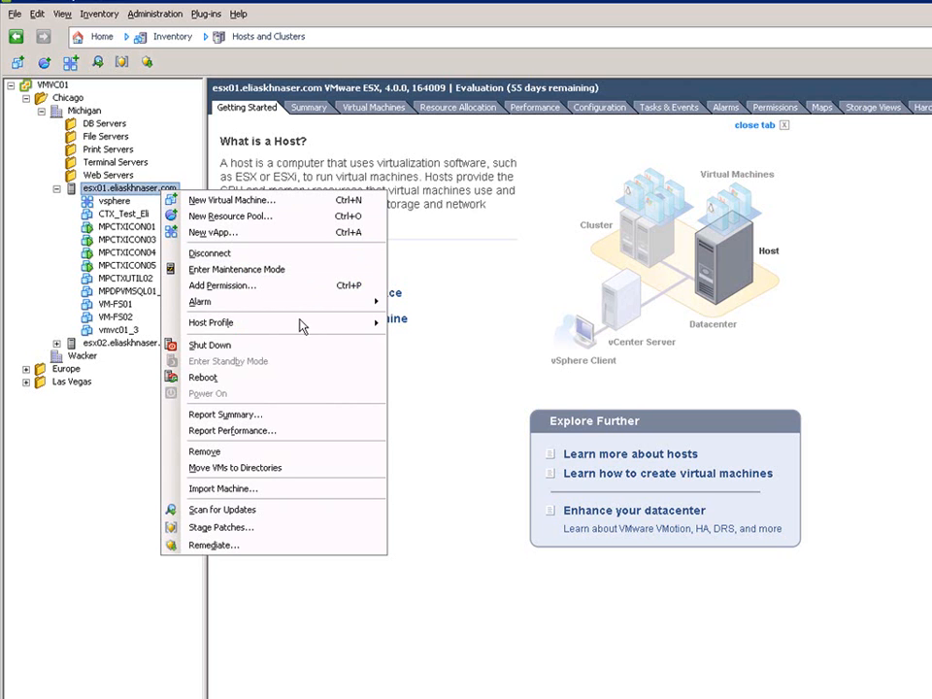
mouse_move(301, 326)
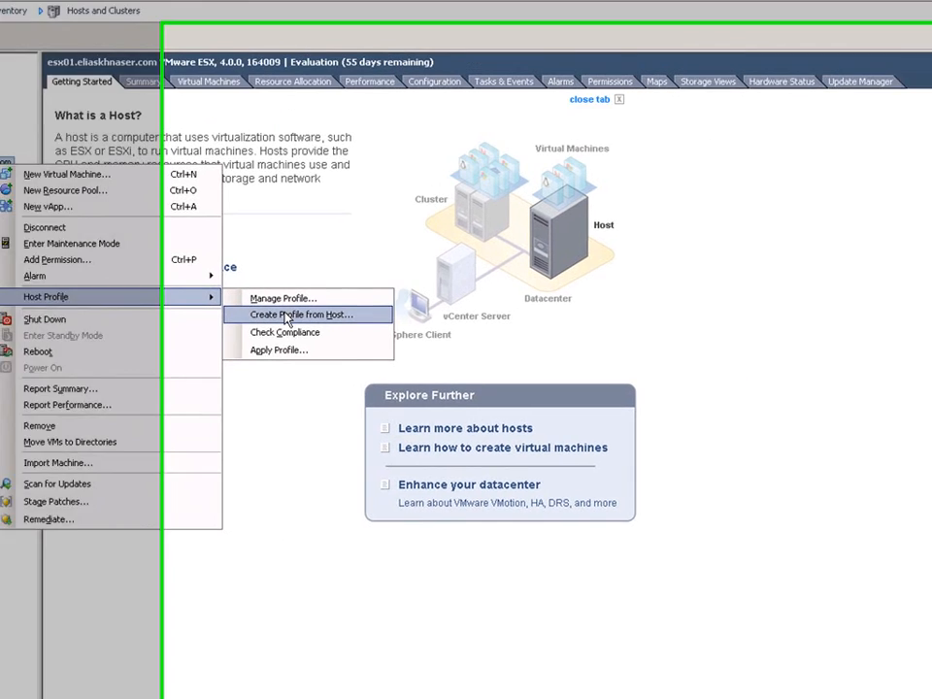
left_click(450, 342)
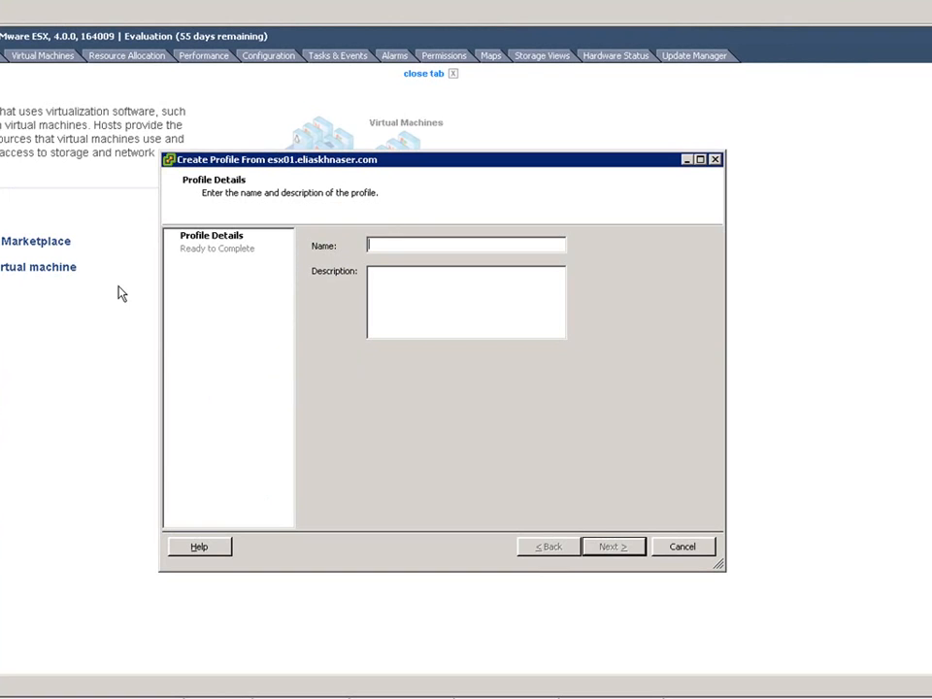
type("Gold Image")
key("BackSpace")
key("BackSpace")
key("BackSpace")
key("BackSpace")
key("BackSpace")
key("BackSpace")
type("Host Profile")
left_click(612, 548)
left_click(614, 548)
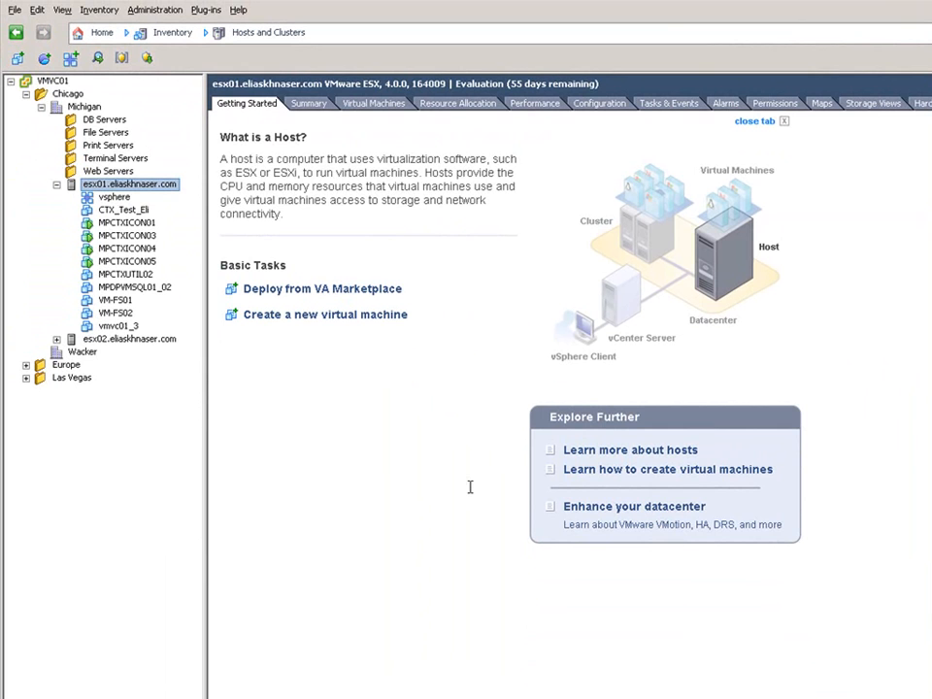
Detach the currently attached host profile "Host Gold Profile" from host esx02.
right_click(147, 341)
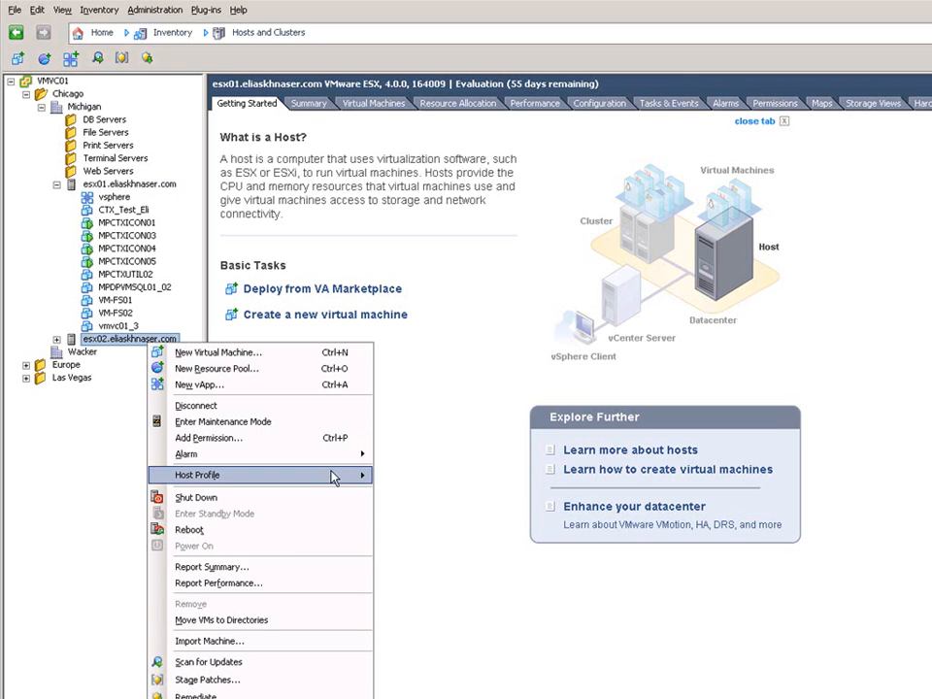
mouse_move(333, 475)
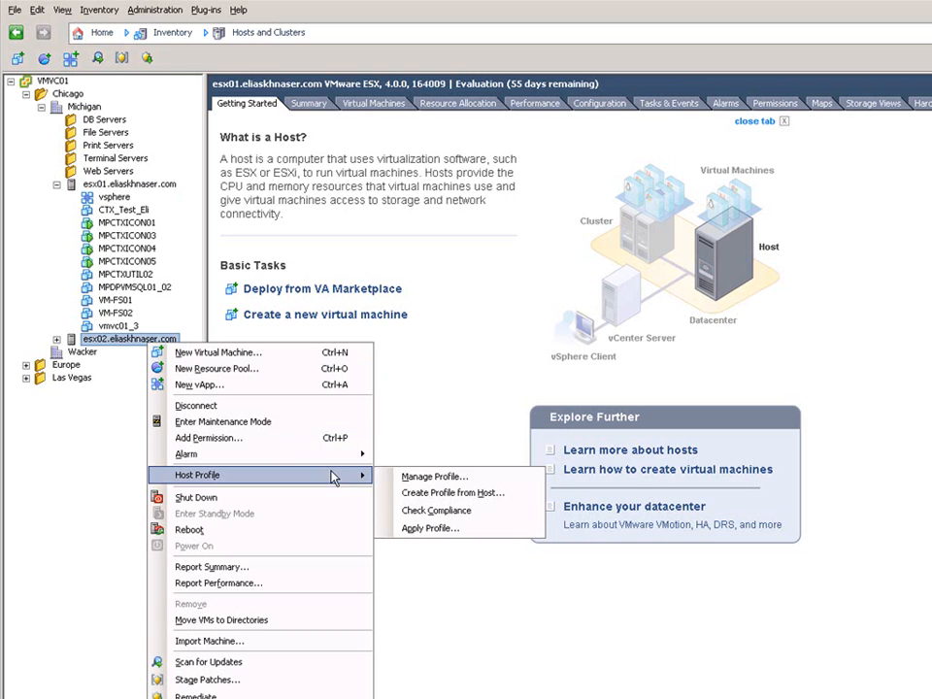
left_click(458, 478)
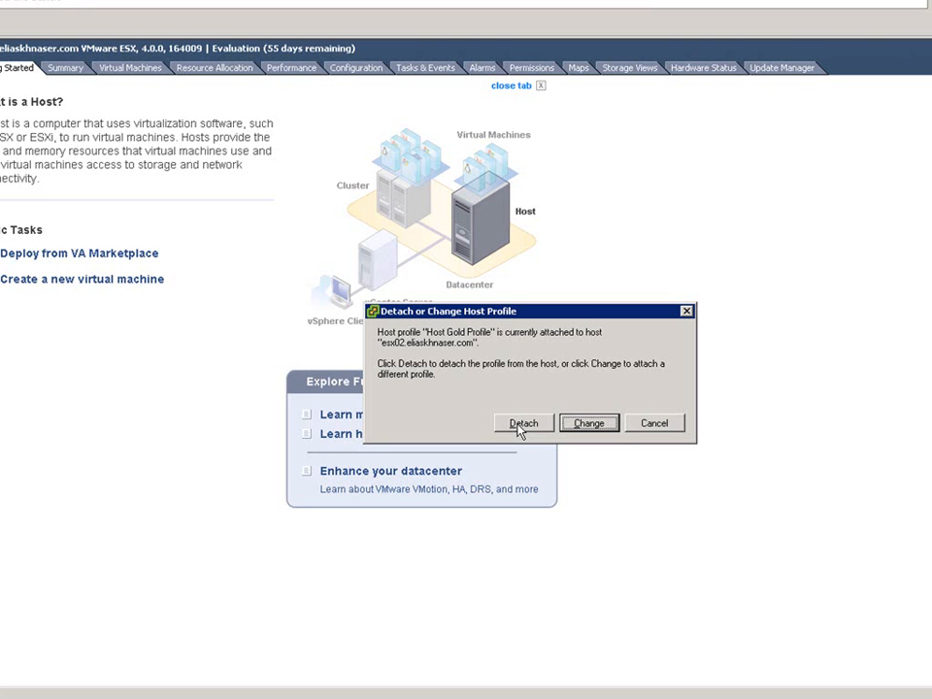
left_click(522, 424)
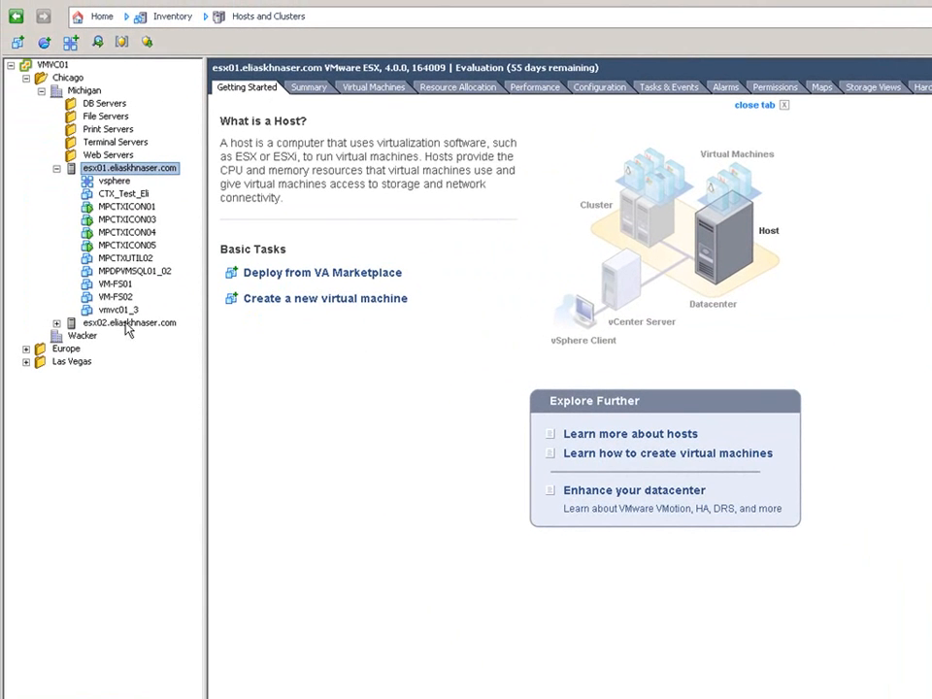
Attach the "Gold Host Profile" host profile to host esx02.
right_click(111, 321)
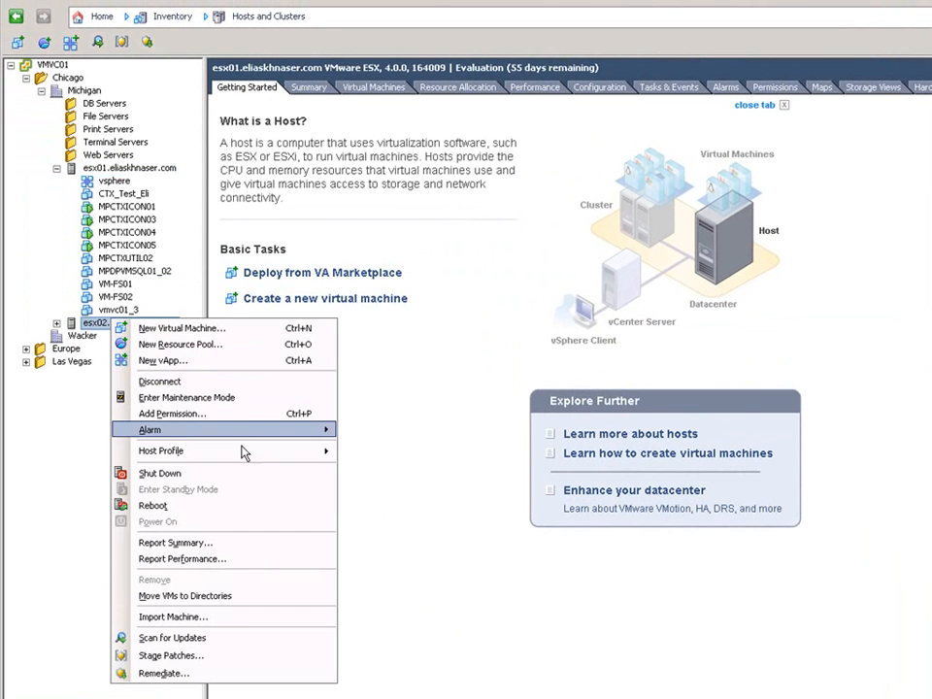
mouse_move(326, 452)
left_click(395, 453)
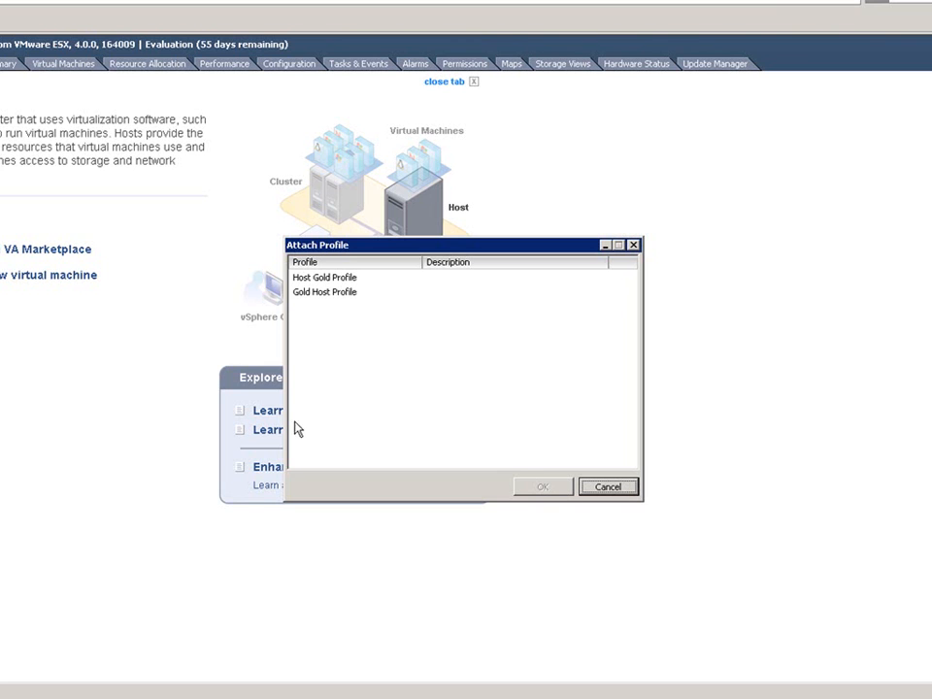
left_click(348, 294)
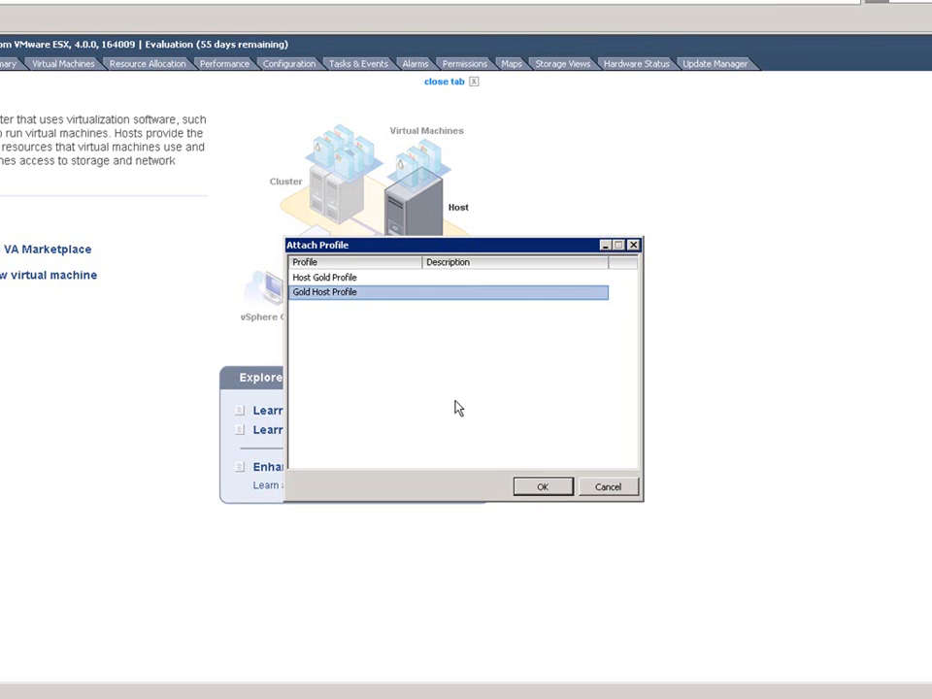
left_click(543, 487)
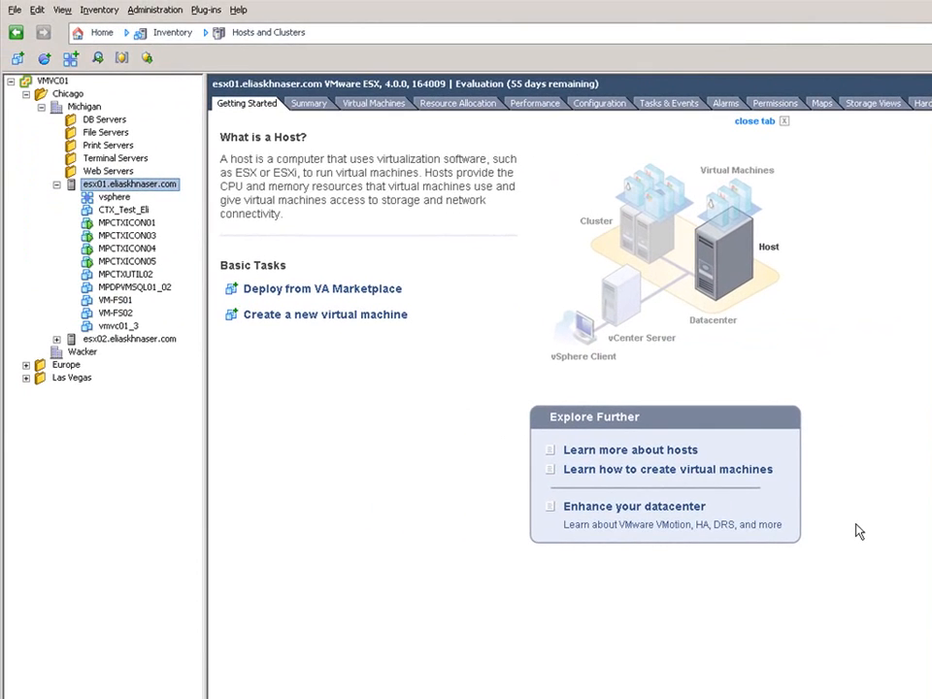
Try to apply the attached host profile to esx02 without maintenance mode.
right_click(159, 344)
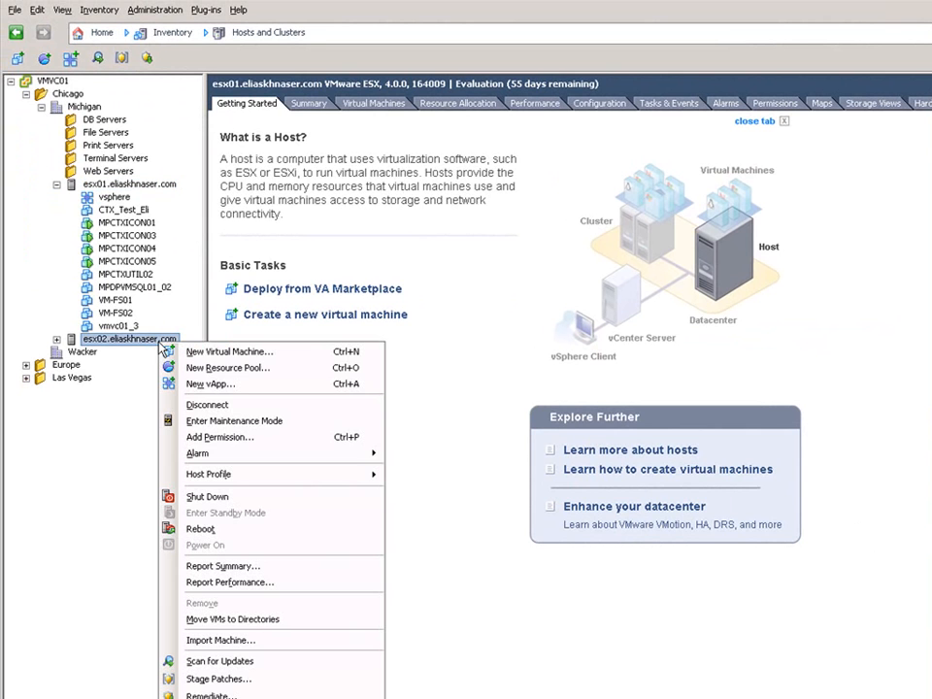
mouse_move(344, 476)
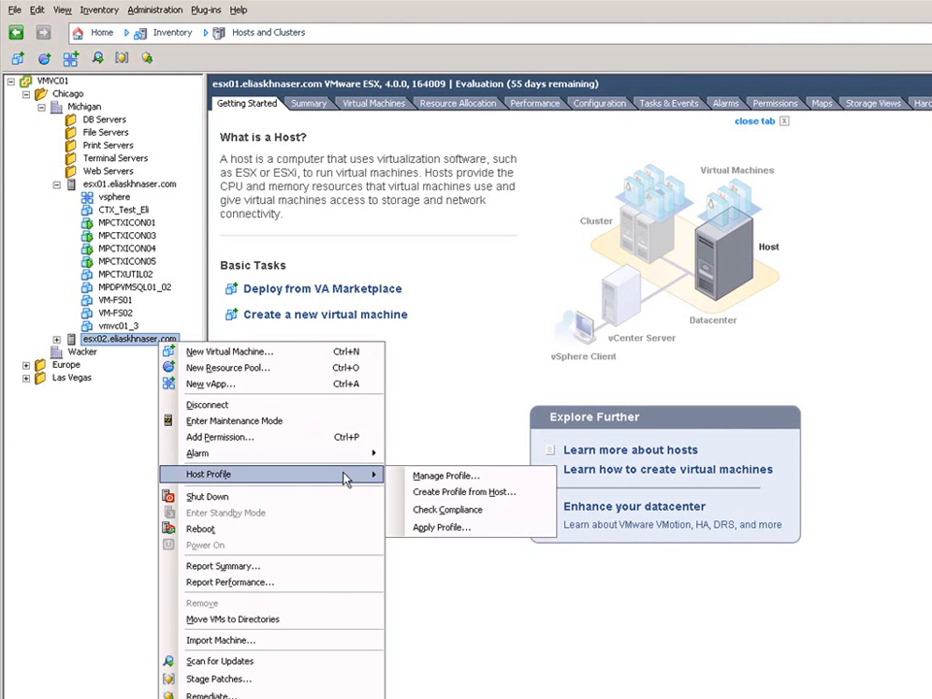
left_click(436, 529)
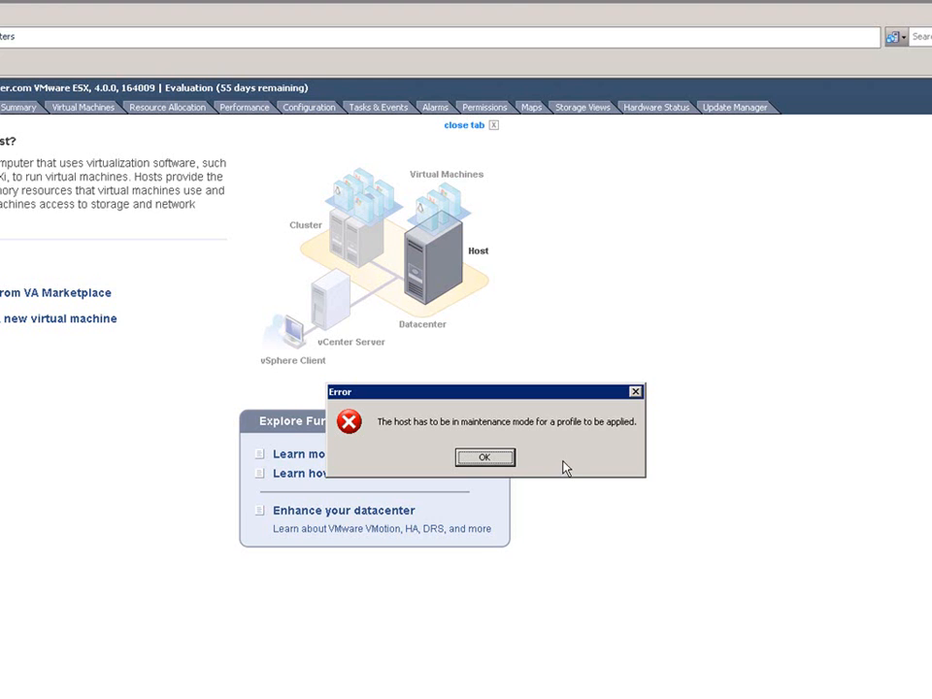
left_click(480, 457)
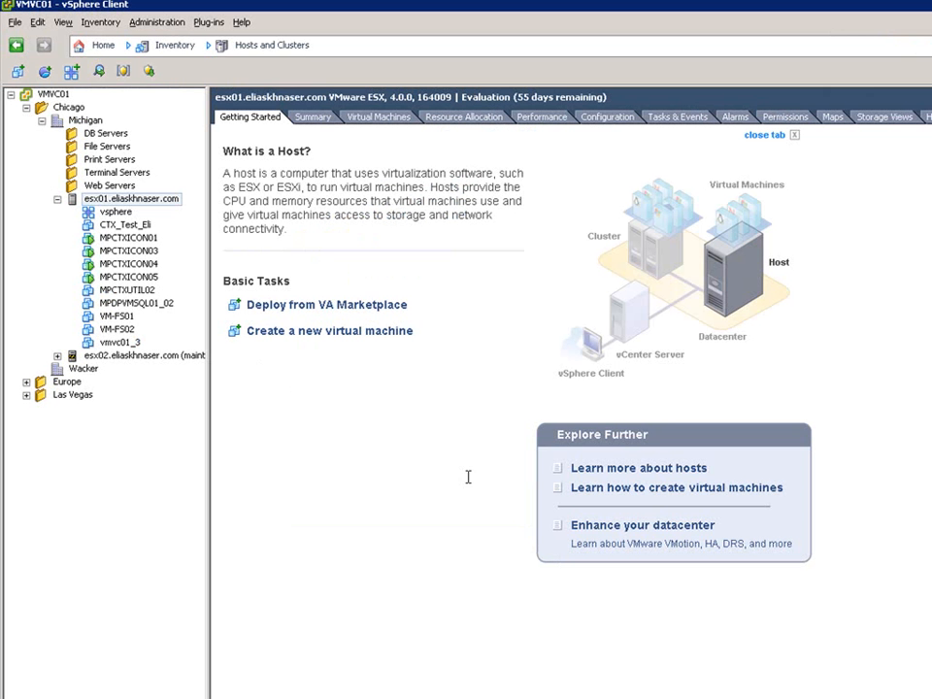
Apply the attached "Gold Host Profile" to host esx02 in maintenance mode, accepting the listed configuration changes.
right_click(170, 362)
mouse_move(313, 495)
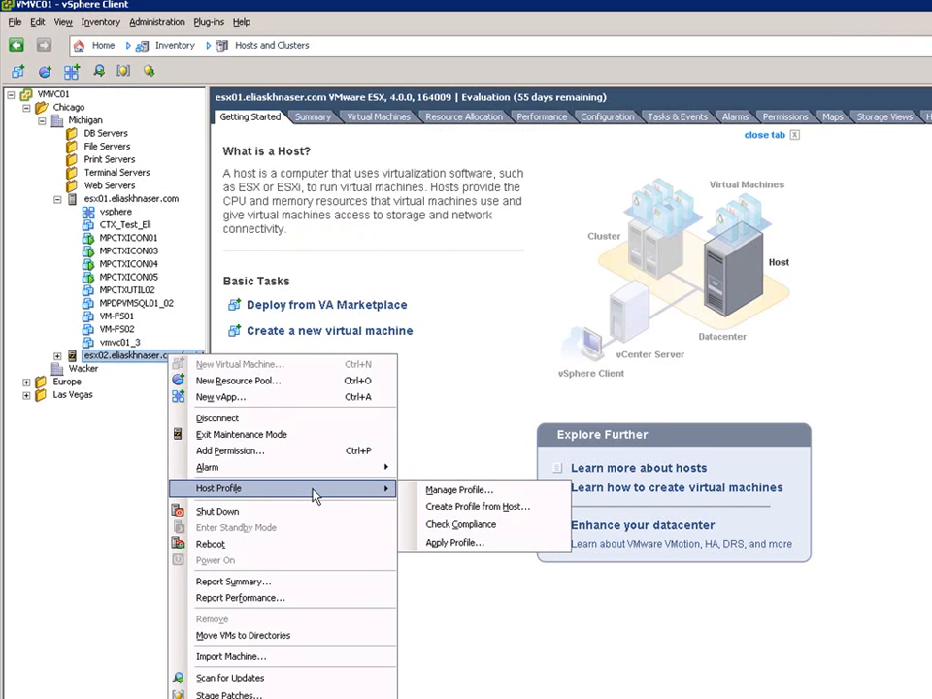
left_click(478, 546)
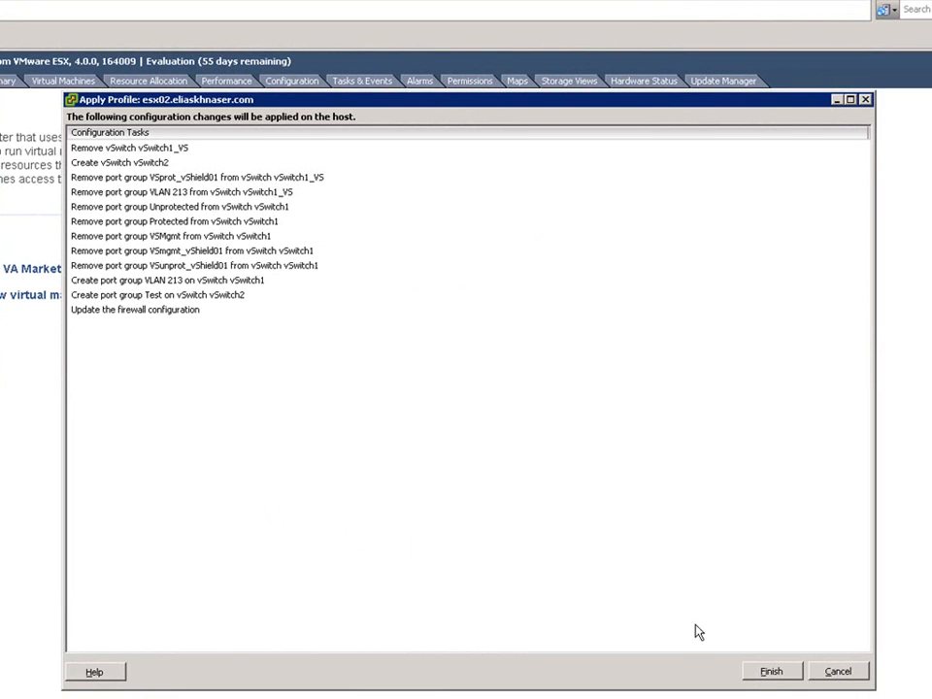
left_click(769, 673)
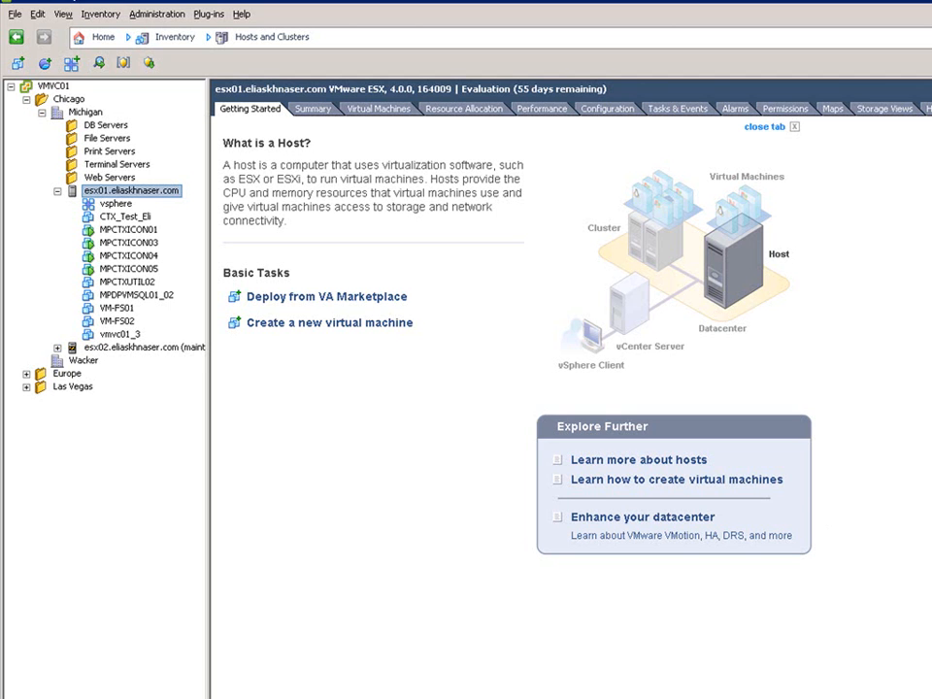
left_click(915, 610)
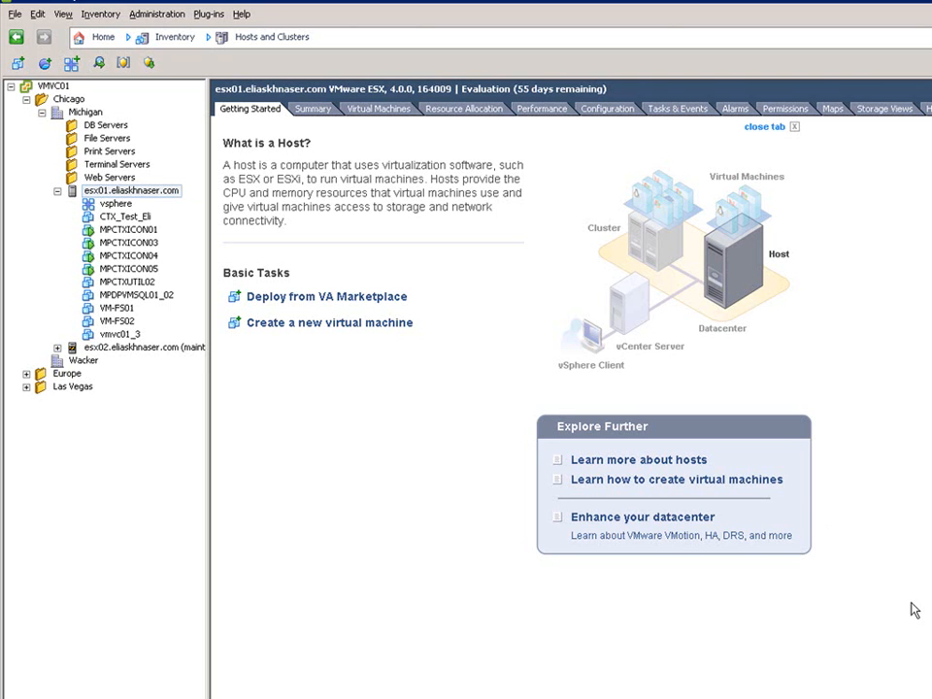